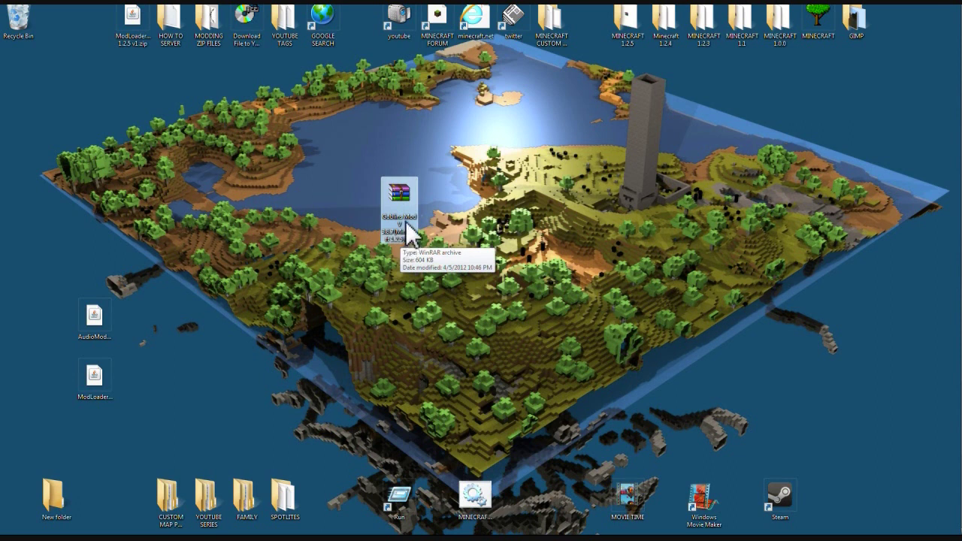
Move the Goblins Mod archive on the desktop to the spot just above the AudioMod file.
{"action": "left_click_drag", "start_coordinate": [402, 242], "coordinate": [102, 260]}
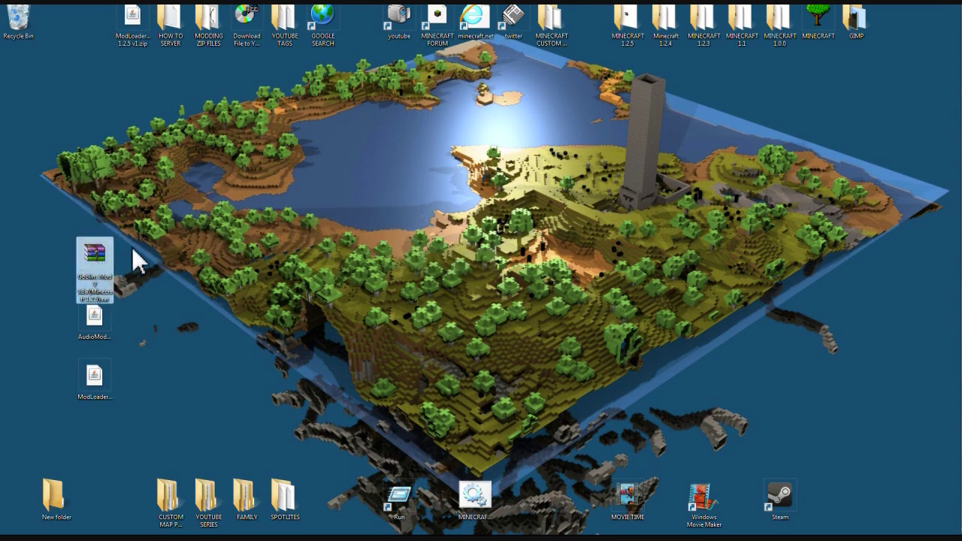
{"action": "left_click", "coordinate": [202, 339]}
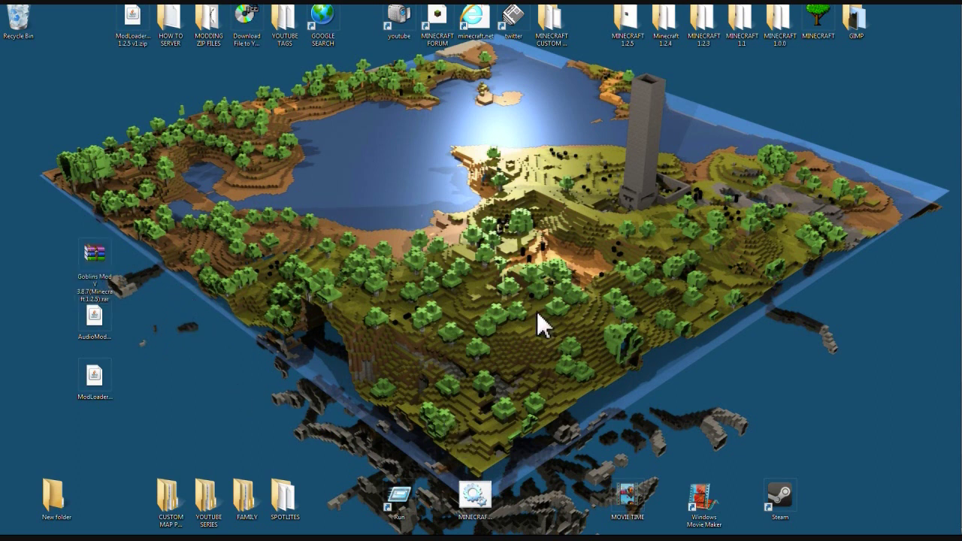
Search for %APPDATA% and open the Roaming folder.
{"action": "mouse_move", "coordinate": [960, 78]}
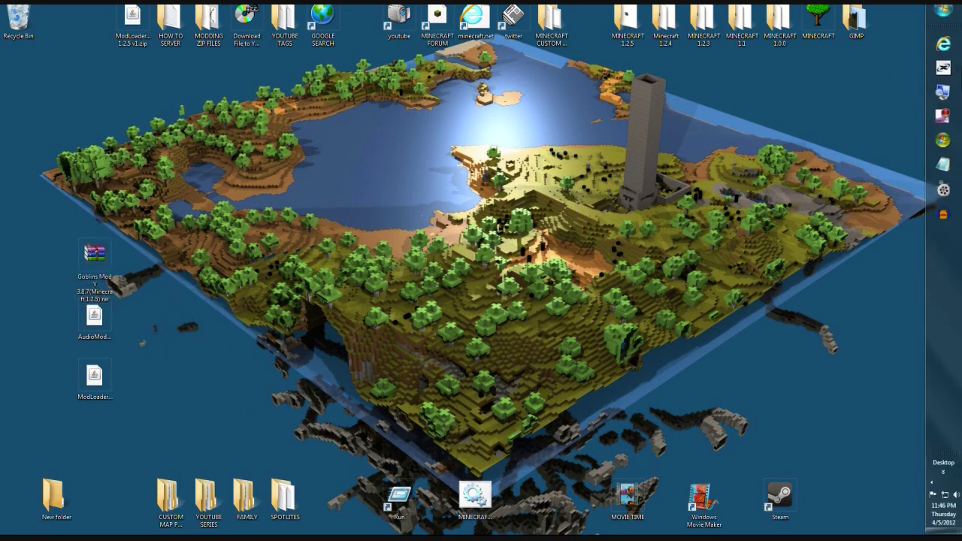
{"action": "left_click", "coordinate": [946, 13]}
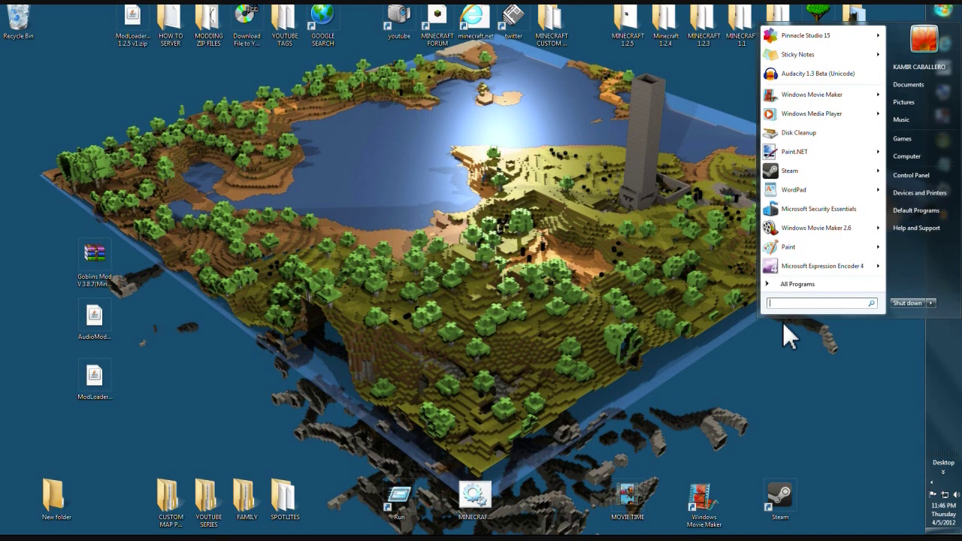
{"action": "type", "text": "%A"}
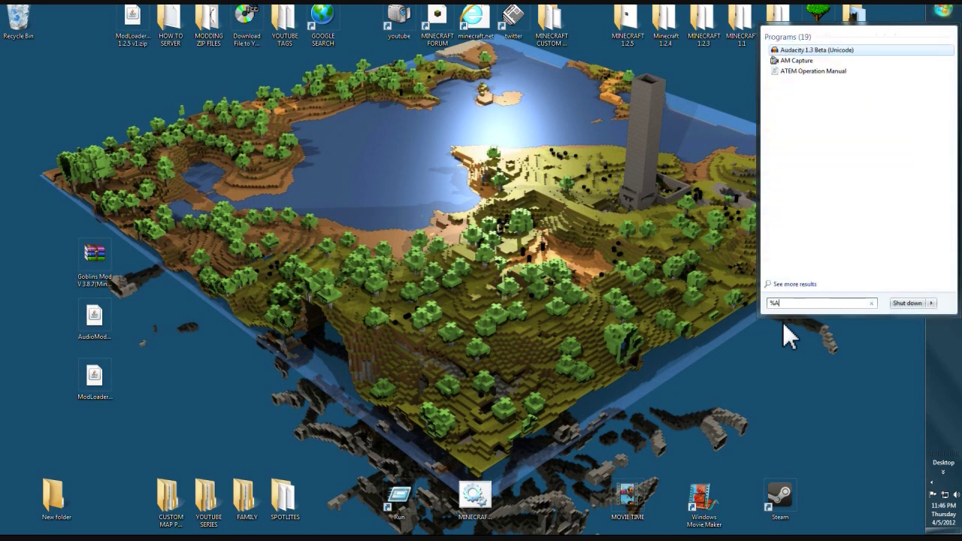
{"action": "type", "text": "PPDA"}
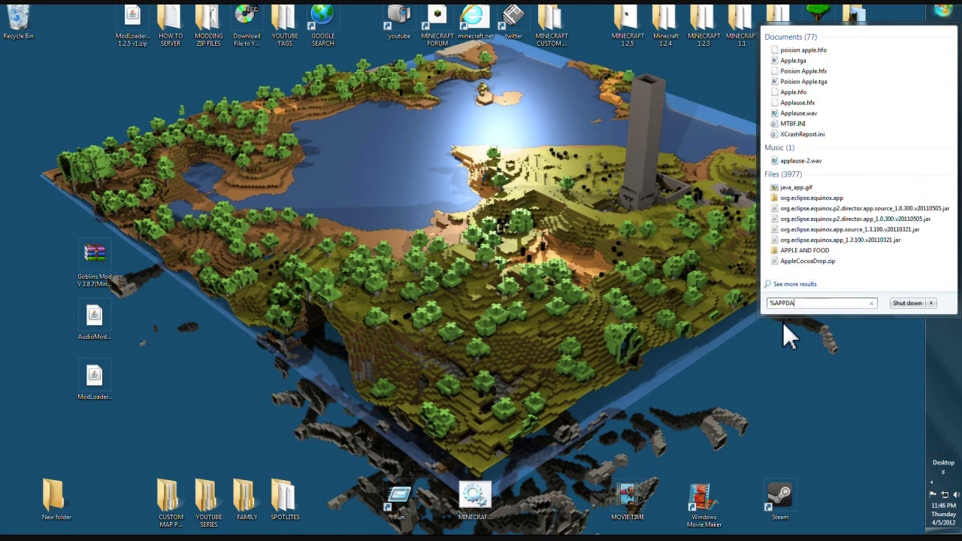
{"action": "type", "text": "TA%"}
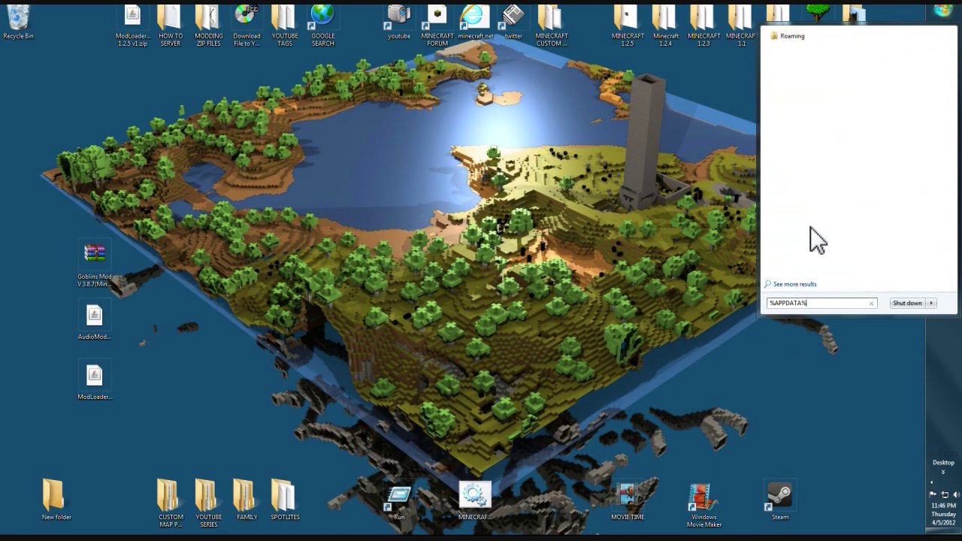
{"action": "left_click", "coordinate": [794, 43]}
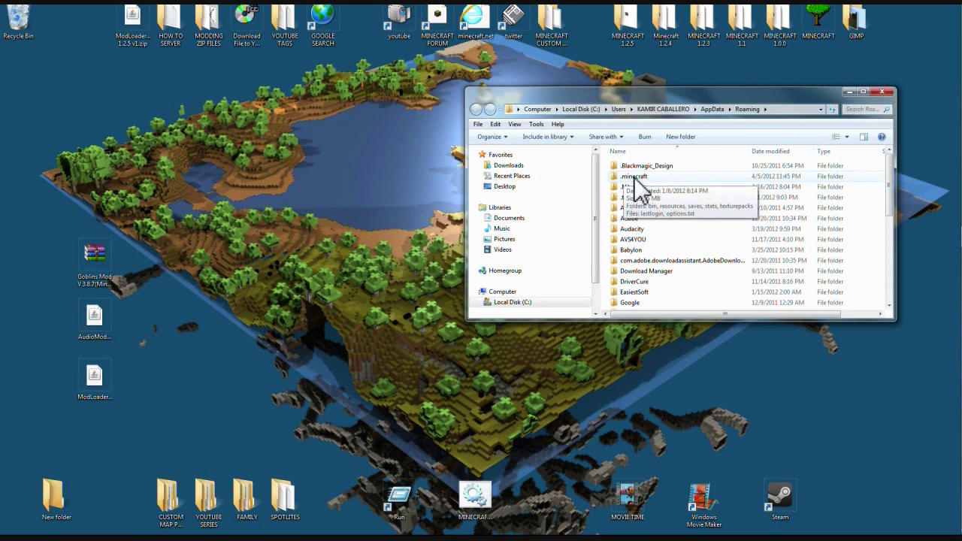
Open the .minecraft folder and keep only its window open, placed near the desktop's upper edge.
{"action": "double_click", "coordinate": [635, 176]}
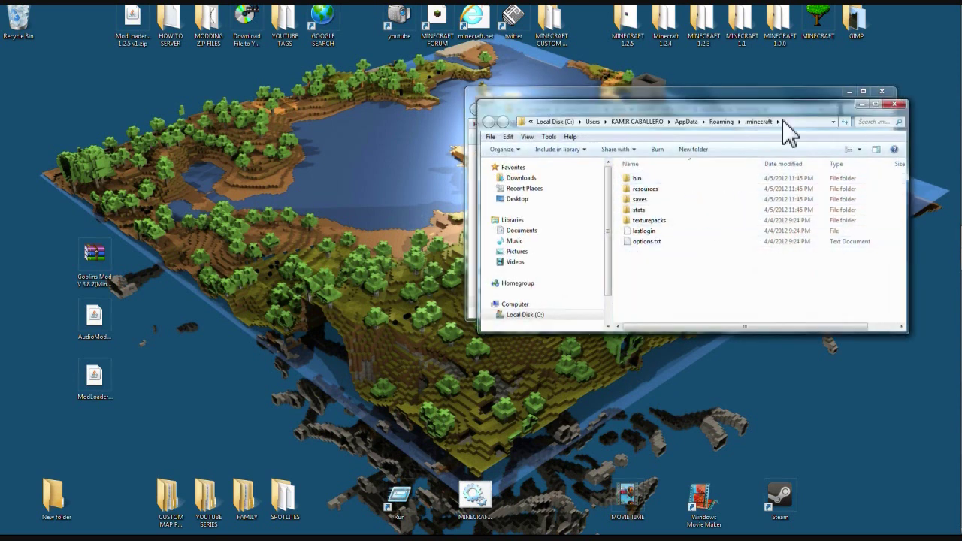
{"action": "left_click", "coordinate": [893, 103]}
{"action": "left_click_drag", "start_coordinate": [694, 107], "coordinate": [708, 17]}
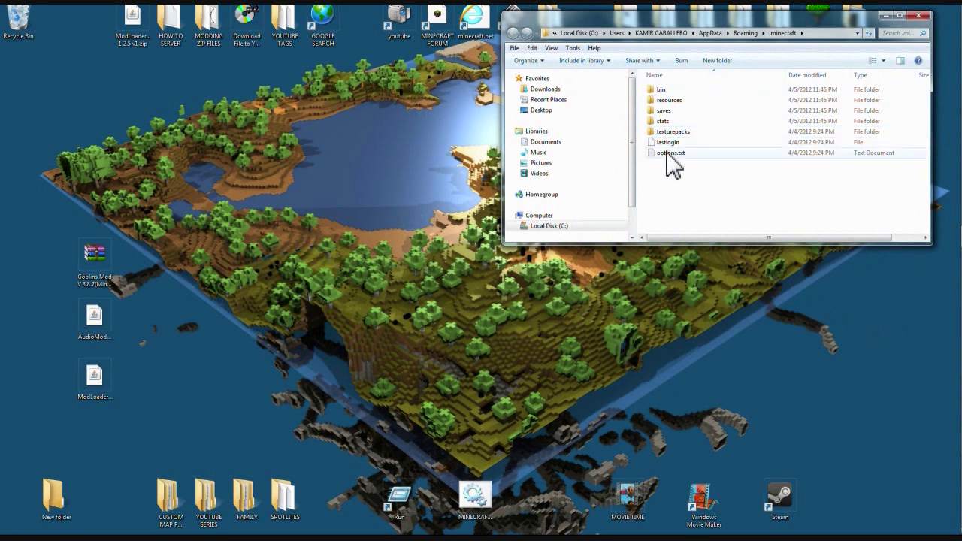
Open minecraft.jar from the bin folder in WinRAR and arrange its window below the .minecraft folder window, closing the bin window.
{"action": "double_click", "coordinate": [662, 91]}
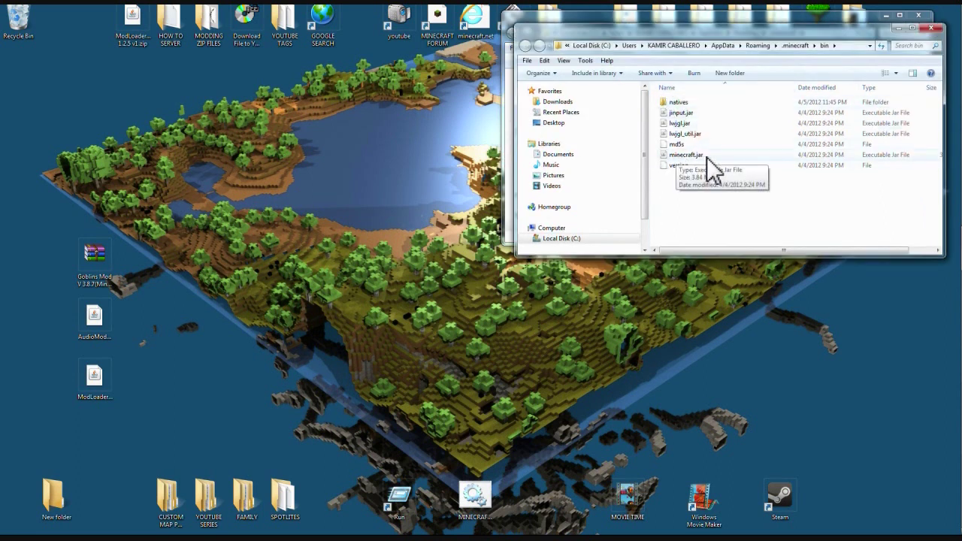
{"action": "right_click", "coordinate": [683, 160]}
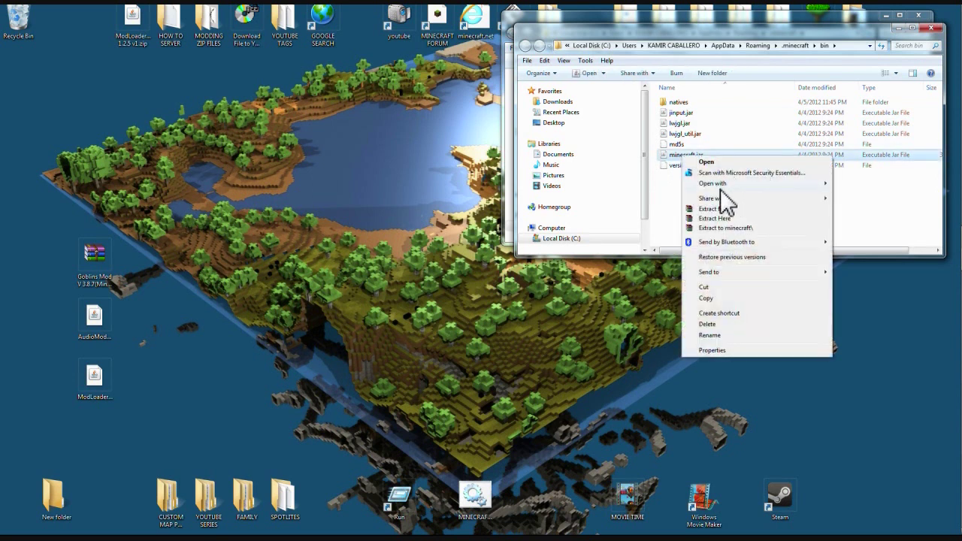
{"action": "mouse_move", "coordinate": [715, 184]}
{"action": "left_click", "coordinate": [860, 216]}
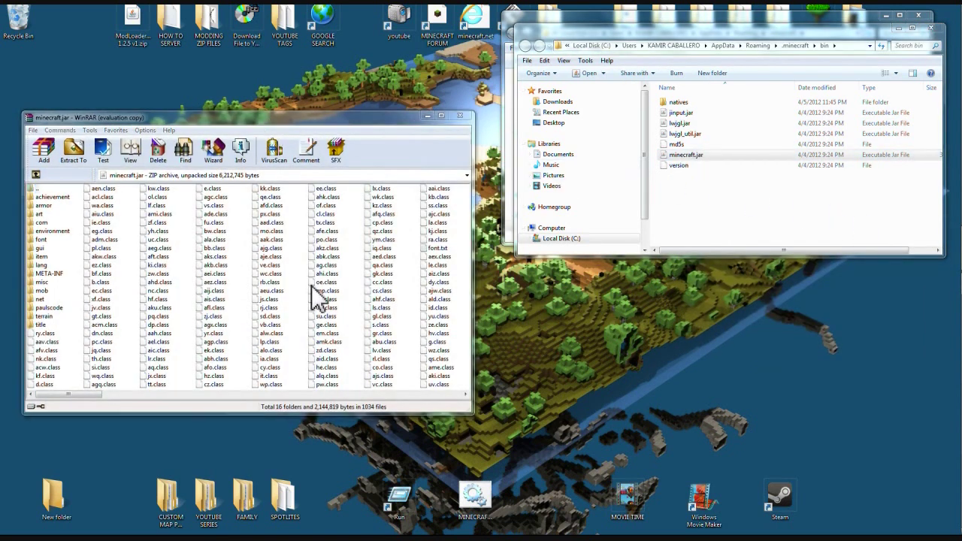
{"action": "left_click", "coordinate": [308, 272]}
{"action": "left_click_drag", "start_coordinate": [255, 117], "coordinate": [747, 214]}
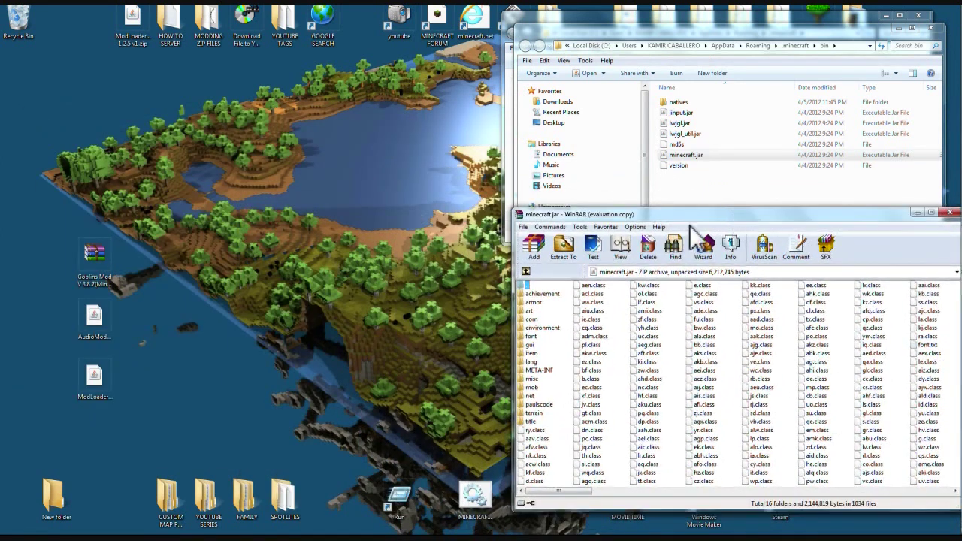
{"action": "left_click", "coordinate": [931, 28]}
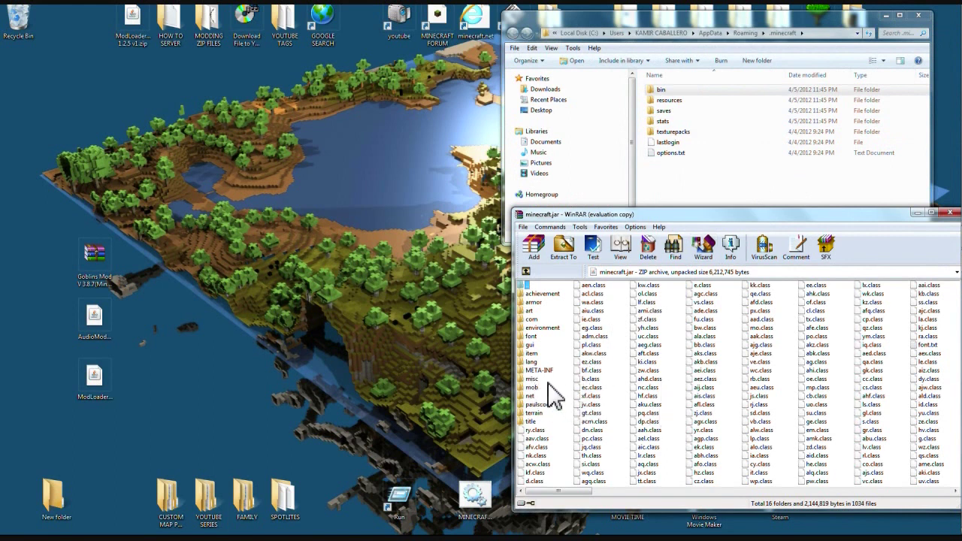
Delete the META-INF folder from the minecraft.jar archive.
{"action": "left_click", "coordinate": [536, 371]}
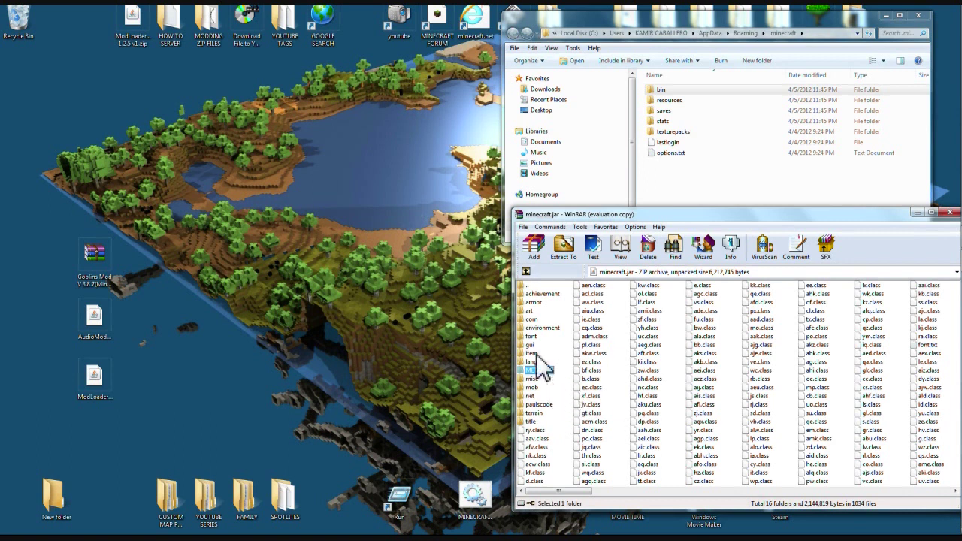
{"action": "right_click", "coordinate": [545, 371]}
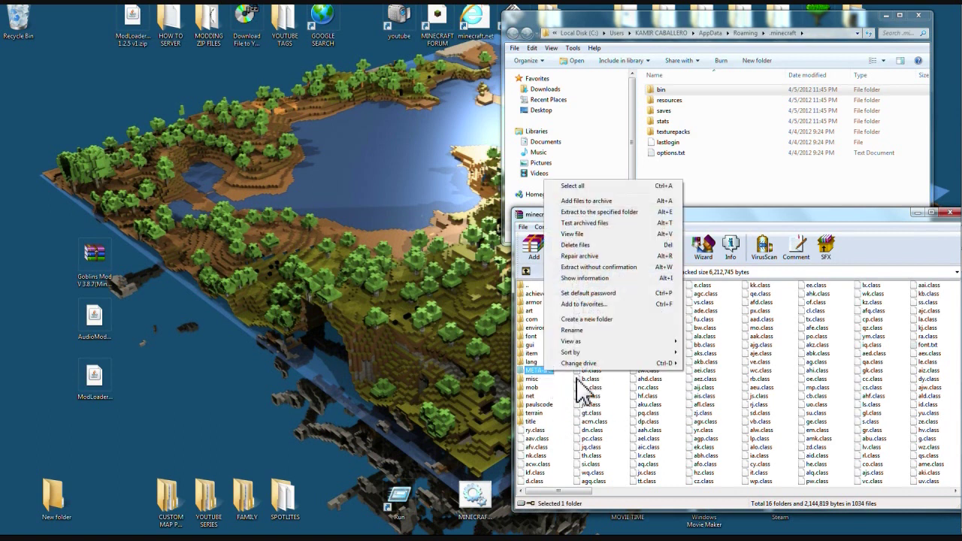
{"action": "left_click", "coordinate": [573, 245]}
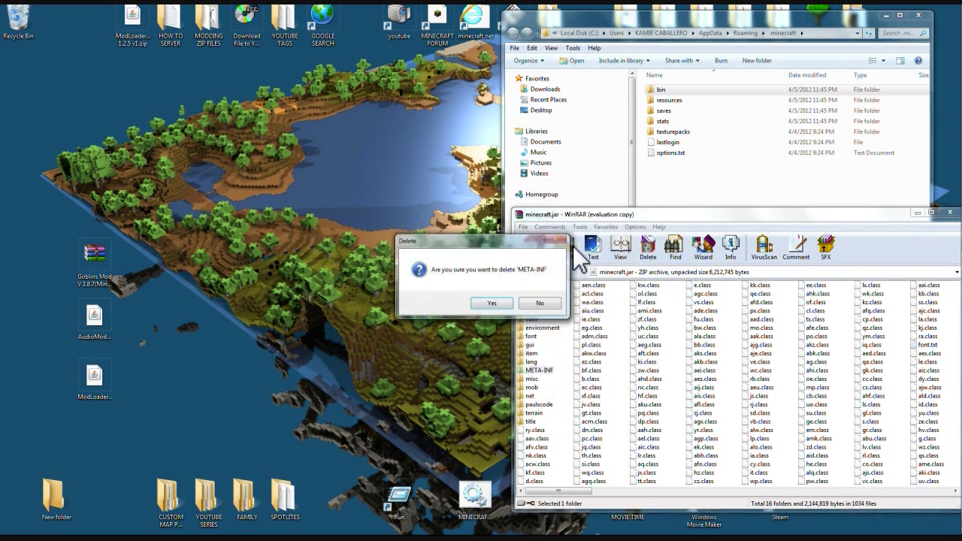
{"action": "left_click", "coordinate": [485, 304]}
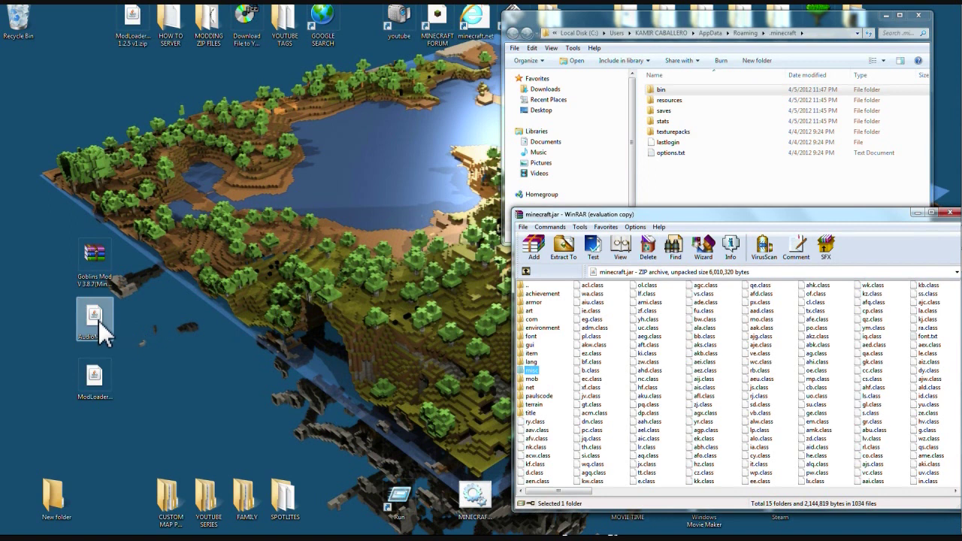
Arrange the AudioMod and ModLoader archives side by side on the desktop and open AudioMod.zip in WinRAR, dismissing the licence reminder.
{"action": "left_click_drag", "start_coordinate": [103, 331], "coordinate": [254, 383]}
{"action": "left_click_drag", "start_coordinate": [105, 380], "coordinate": [196, 381]}
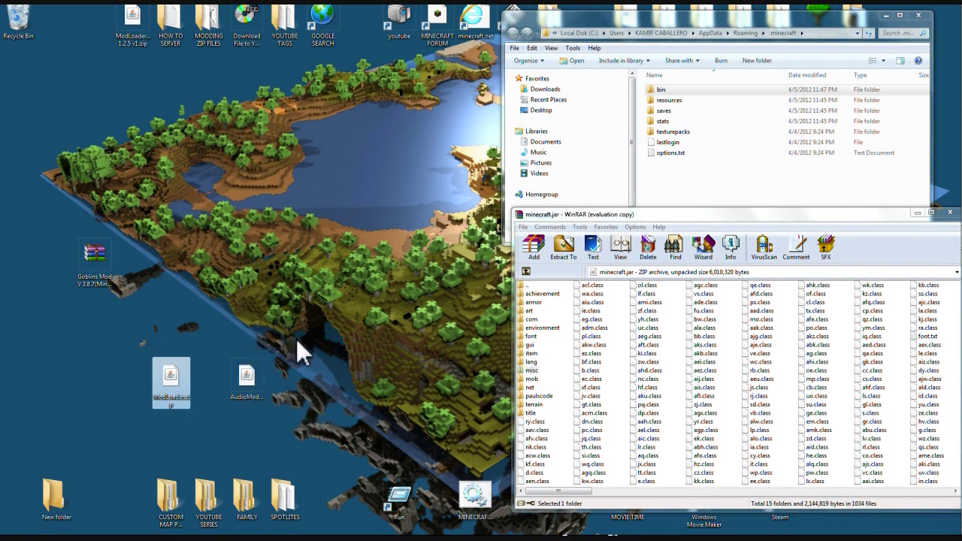
{"action": "right_click", "coordinate": [250, 394]}
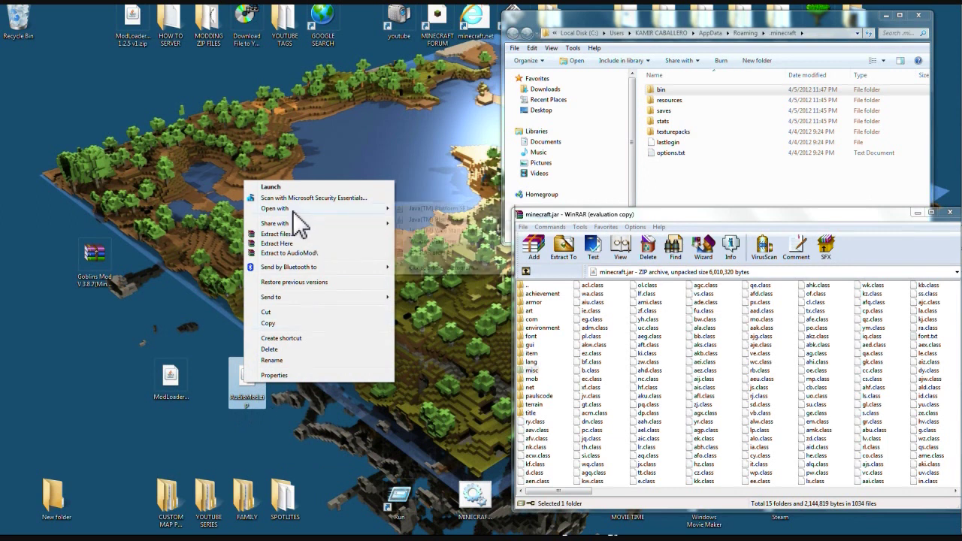
{"action": "mouse_move", "coordinate": [387, 209]}
{"action": "left_click", "coordinate": [424, 253]}
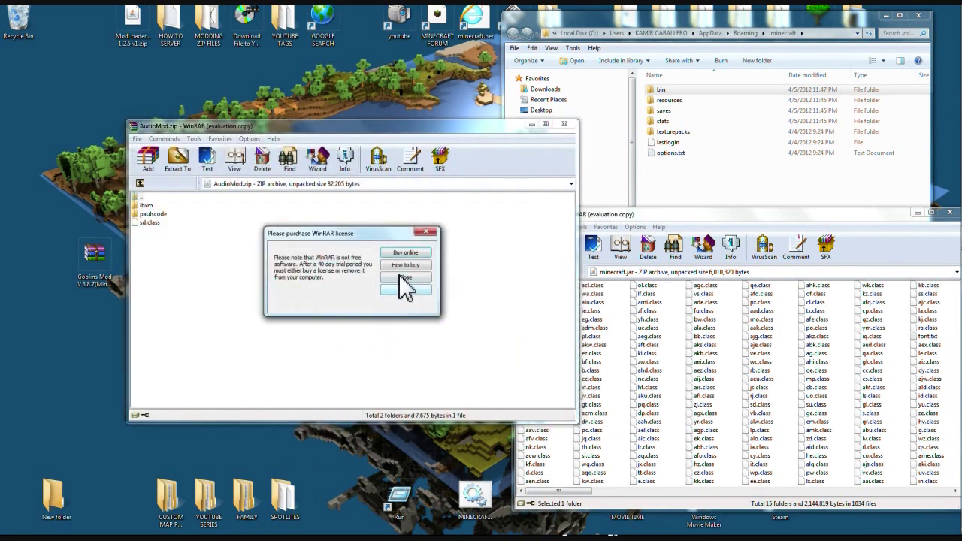
{"action": "left_click", "coordinate": [407, 276]}
Add the ibxm and paulscode folders and sd.class from AudioMod.zip to minecraft.jar, and close AudioMod.zip.
{"action": "left_click_drag", "start_coordinate": [140, 244], "coordinate": [174, 197]}
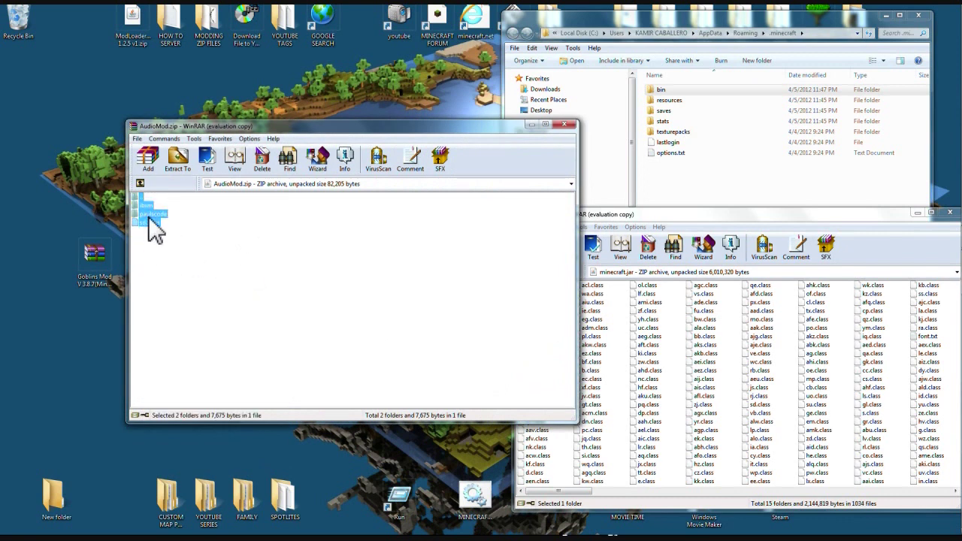
{"action": "left_click_drag", "start_coordinate": [148, 221], "coordinate": [792, 368]}
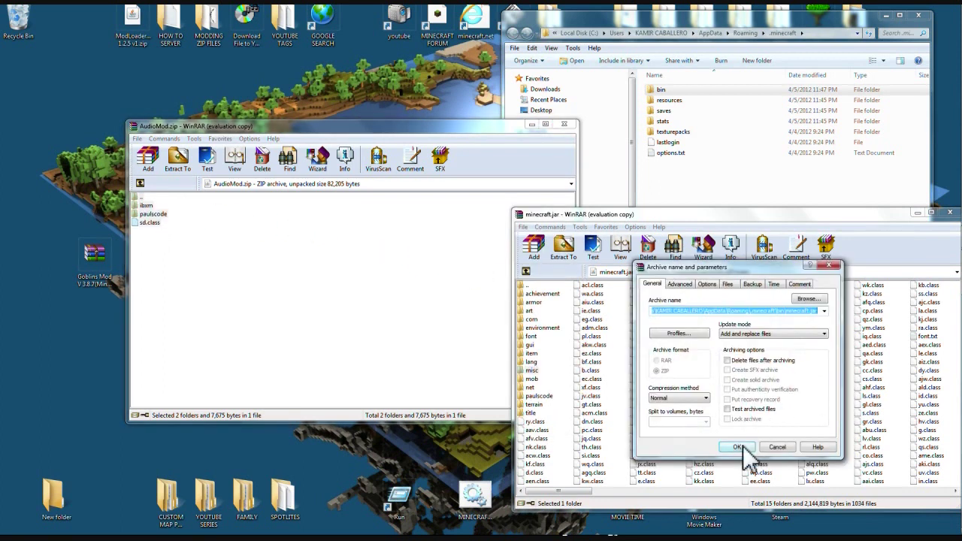
{"action": "left_click", "coordinate": [739, 447]}
{"action": "left_click", "coordinate": [564, 124]}
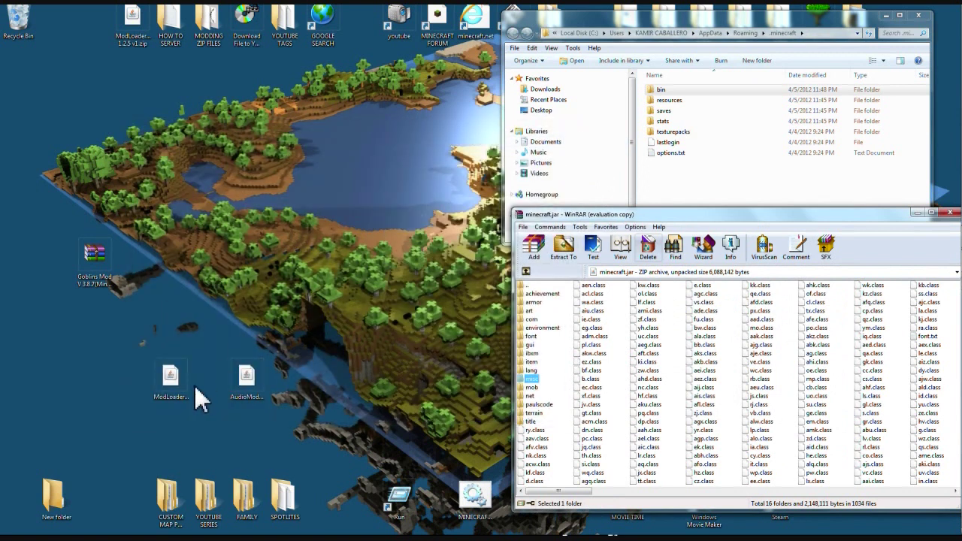
Open ModLoader.zip from the desktop in WinRAR and dismiss the licence reminder.
{"action": "left_click", "coordinate": [172, 385]}
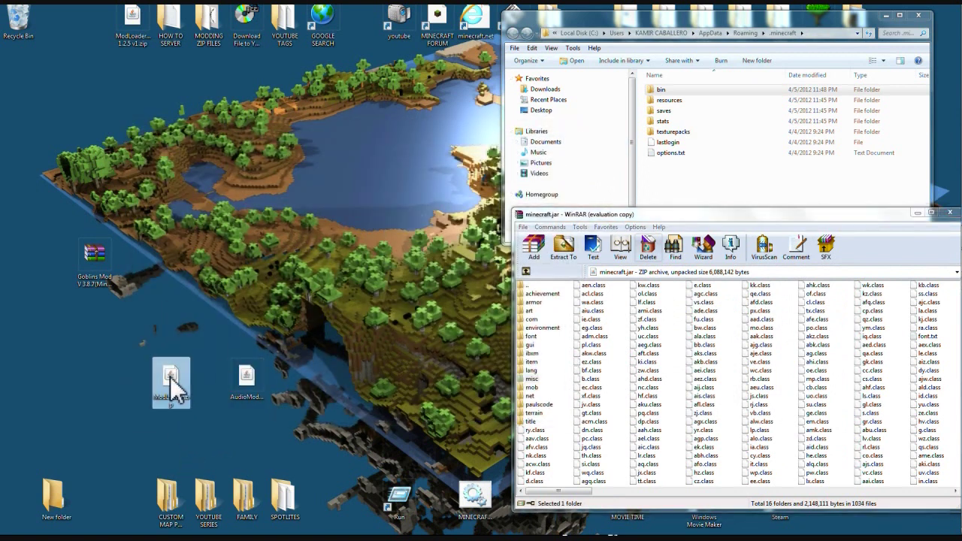
{"action": "right_click", "coordinate": [158, 389]}
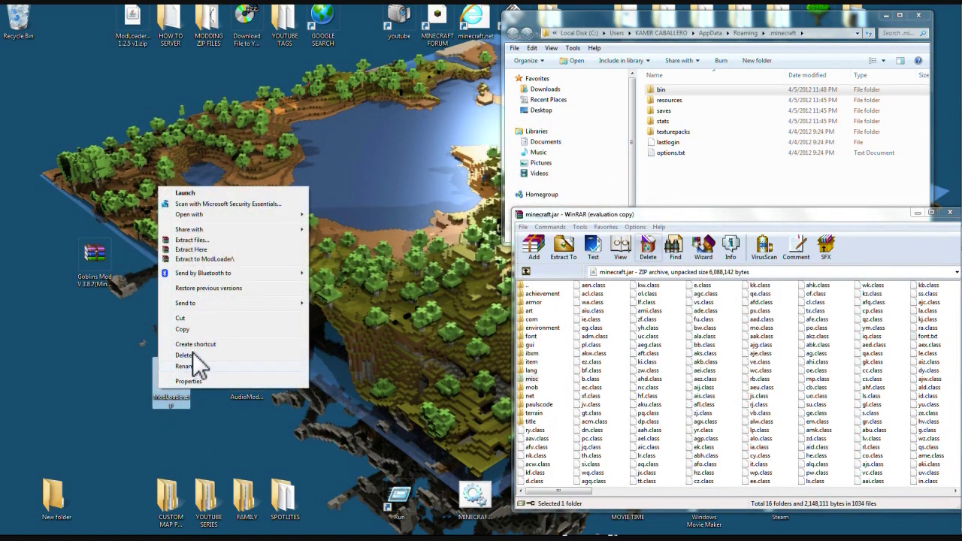
{"action": "mouse_move", "coordinate": [198, 216]}
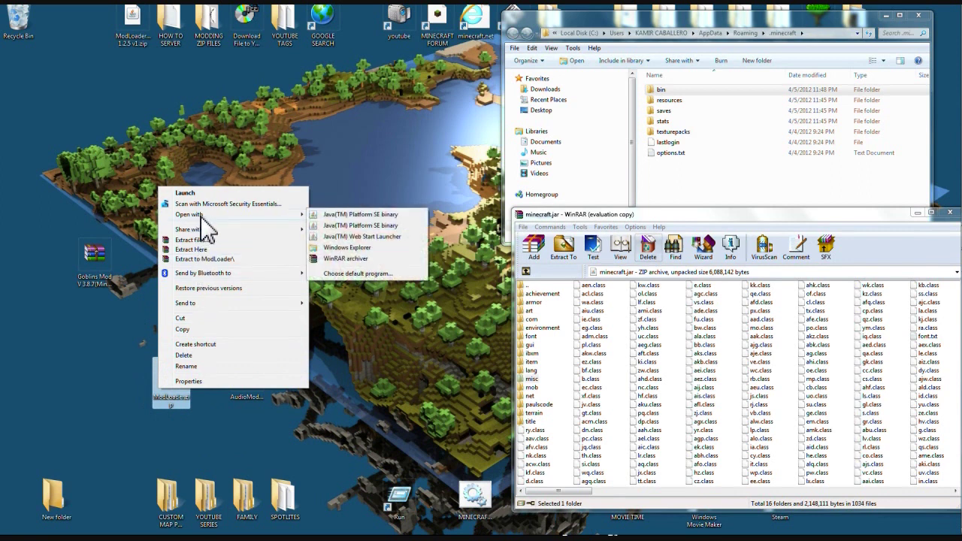
{"action": "left_click", "coordinate": [339, 259]}
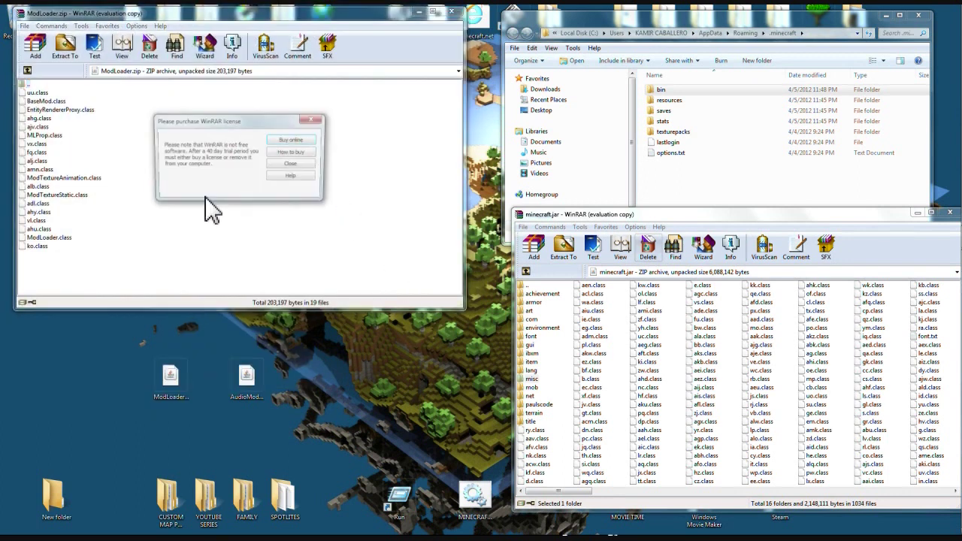
{"action": "left_click", "coordinate": [278, 175]}
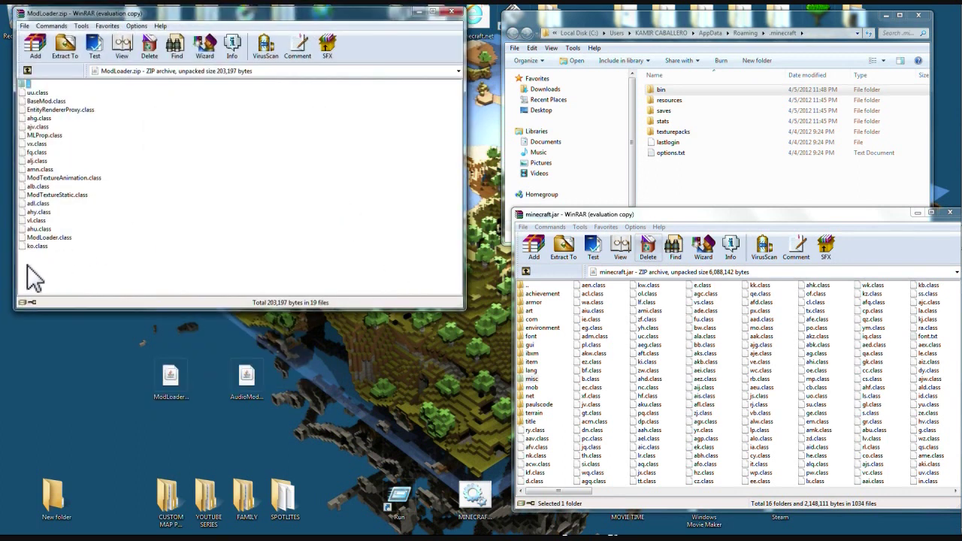
Add all class files from ModLoader.zip to minecraft.jar and close ModLoader.zip.
{"action": "left_click_drag", "start_coordinate": [30, 273], "coordinate": [111, 94]}
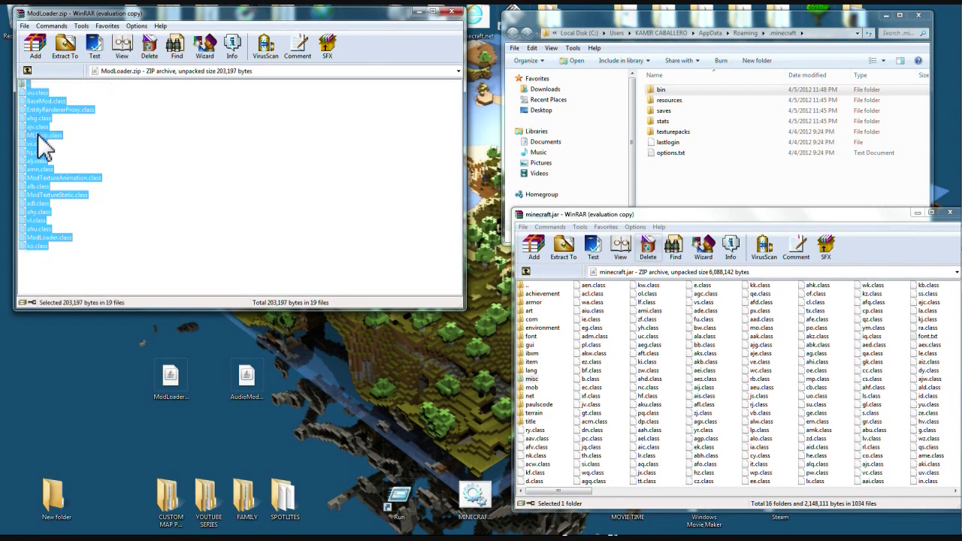
{"action": "left_click_drag", "start_coordinate": [45, 146], "coordinate": [784, 383]}
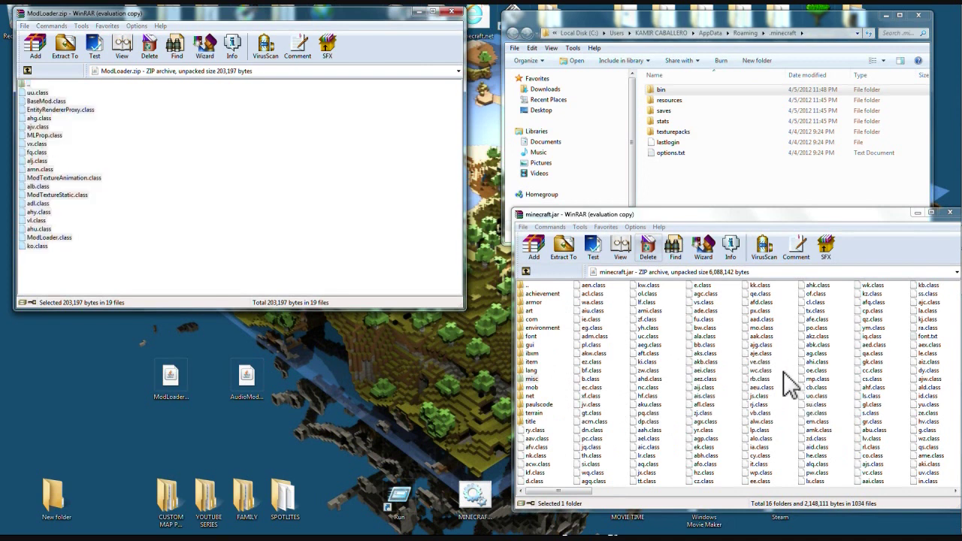
{"action": "left_click", "coordinate": [741, 447]}
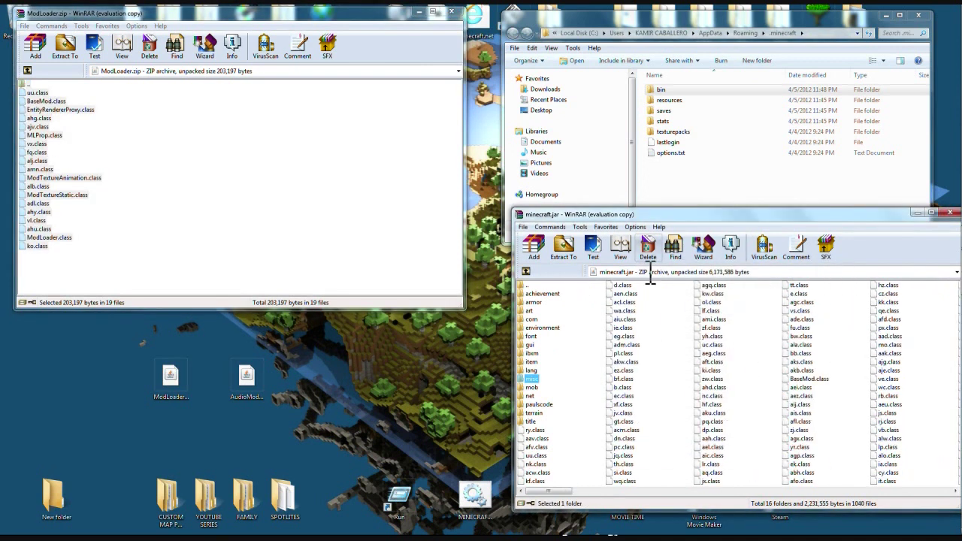
{"action": "left_click", "coordinate": [452, 11]}
Move the AudioMod archive right beside ModLoader and shift the Goblins Mod archive closer to the desktop's edge.
{"action": "mouse_move", "coordinate": [248, 379]}
{"action": "left_mouse_down"}
{"action": "mouse_move", "coordinate": [259, 385]}
{"action": "mouse_move", "coordinate": [241, 379]}
{"action": "left_mouse_up"}
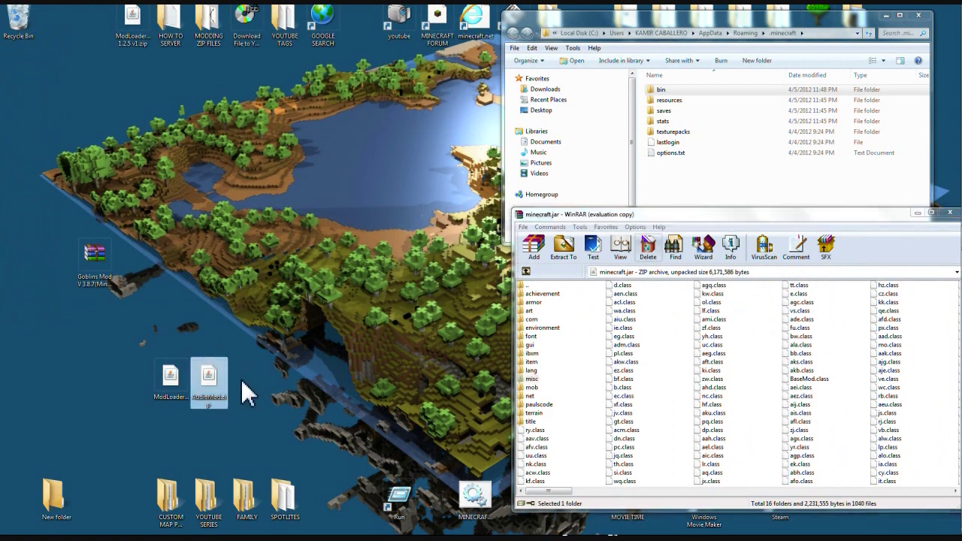
{"action": "left_click_drag", "start_coordinate": [94, 254], "coordinate": [62, 261]}
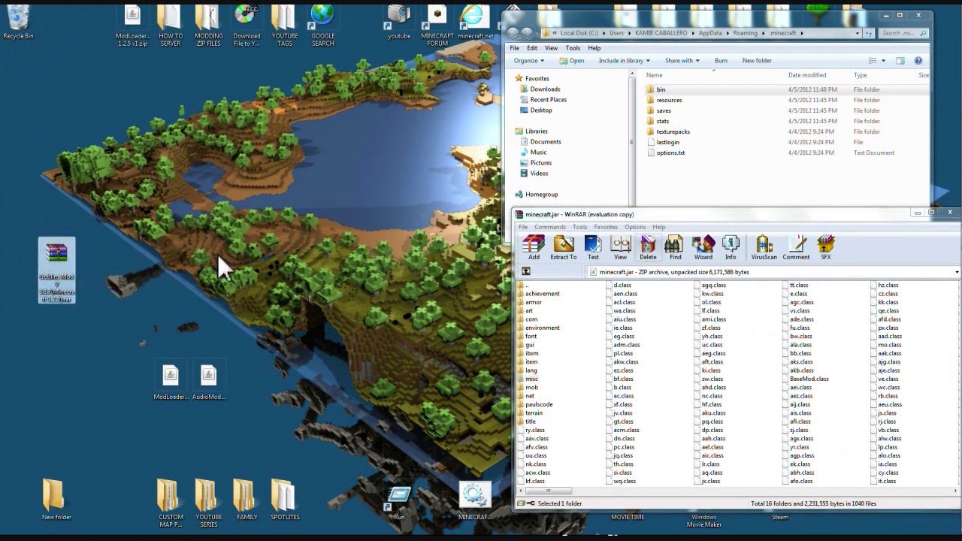
Close minecraft.jar and the .minecraft folder, start Minecraft from the desktop and log in with the remembered account.
{"action": "left_click", "coordinate": [949, 214]}
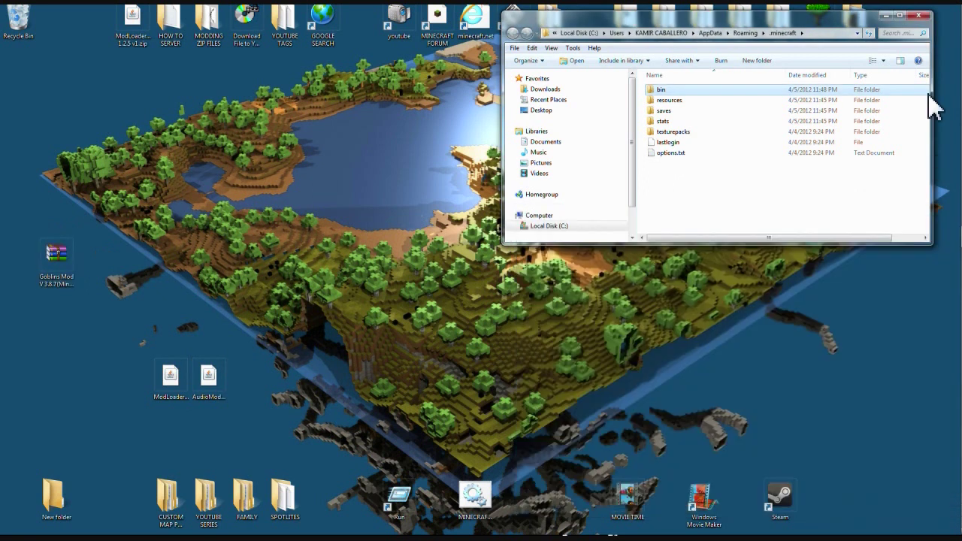
{"action": "left_click", "coordinate": [919, 16]}
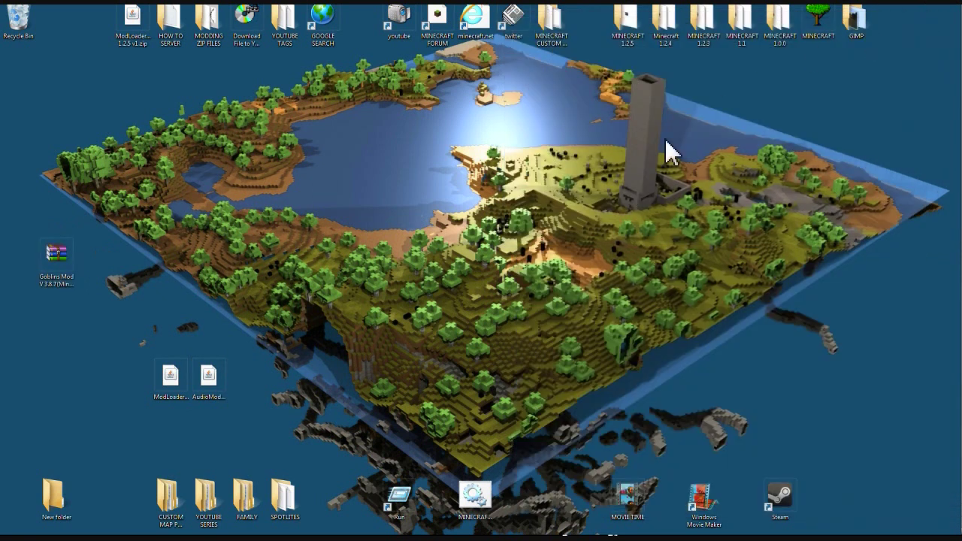
{"action": "double_click", "coordinate": [472, 503]}
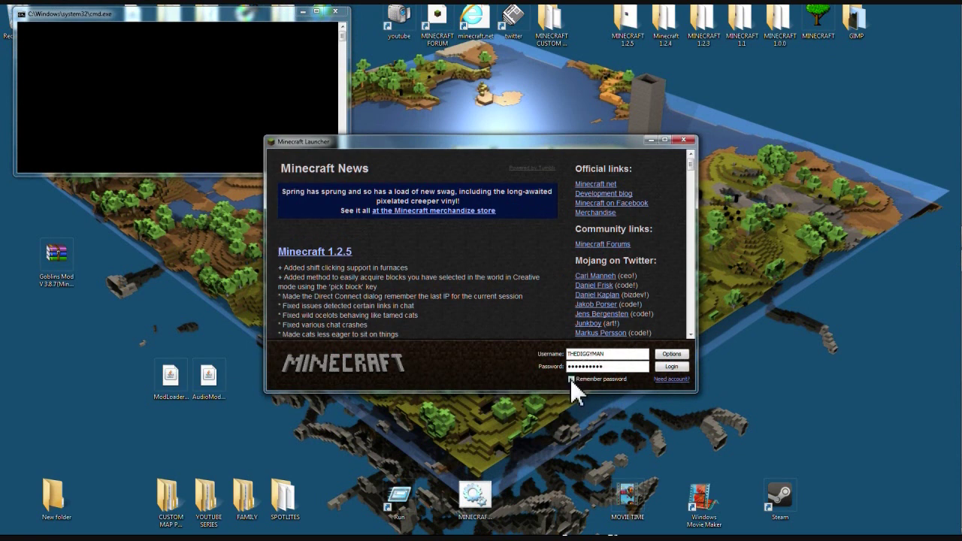
{"action": "left_click", "coordinate": [671, 368]}
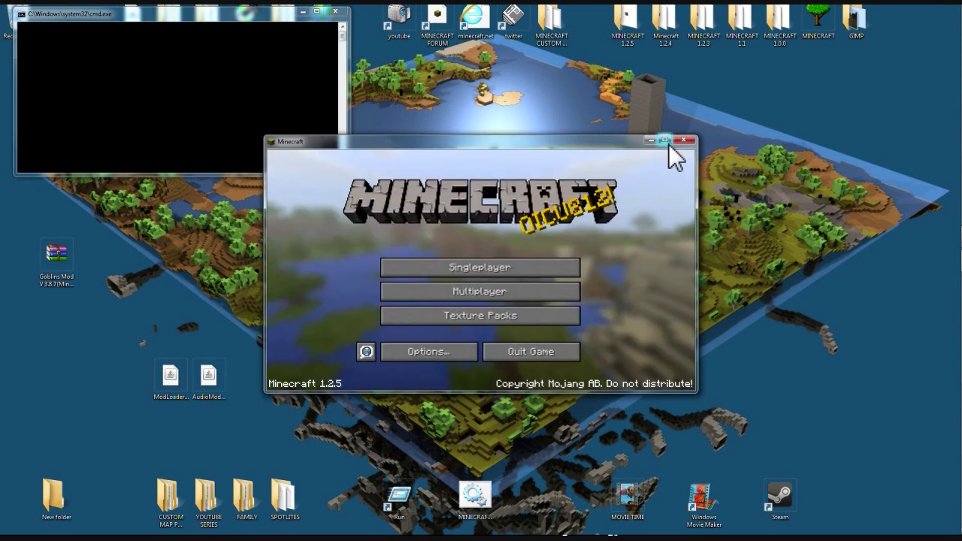
Switch the game to full screen and create a singleplayer world with the default name New World in Survival mode.
{"action": "key", "text": "F11"}
{"action": "left_click", "coordinate": [487, 264]}
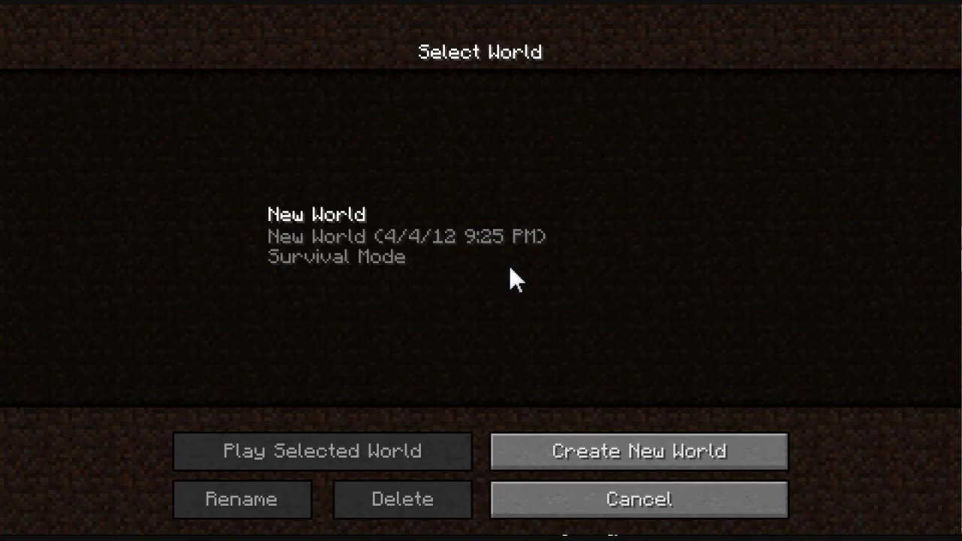
{"action": "left_click", "coordinate": [580, 453]}
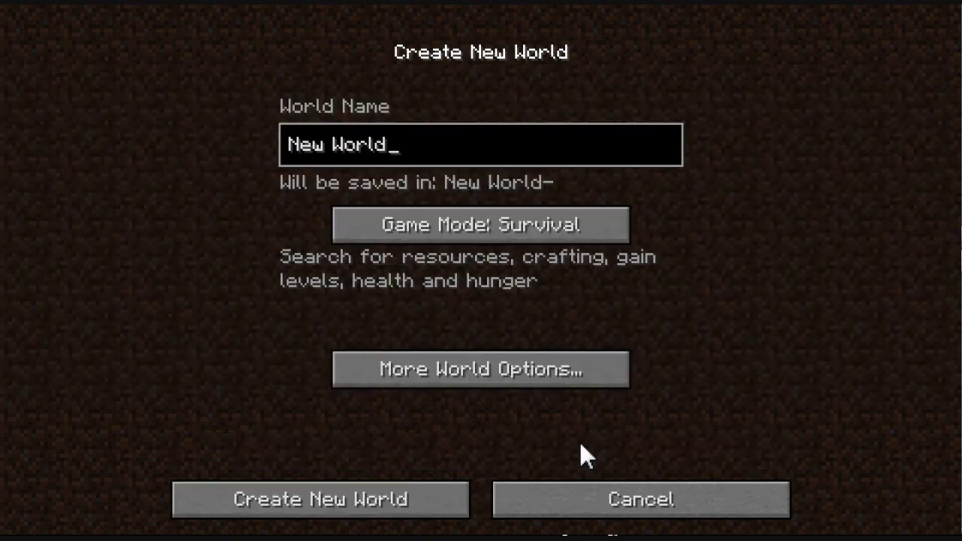
{"action": "left_click", "coordinate": [367, 515]}
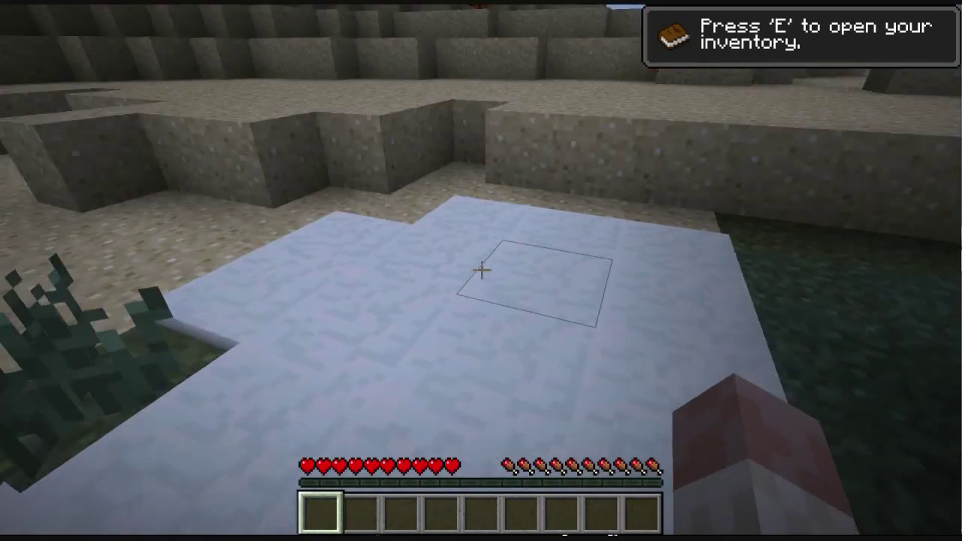
Walk around briefly in the new world to test the game, and save the world and quit Minecraft.
{"action": "left_click_drag", "start_coordinate": [481, 271], "coordinate": [481, 271]}
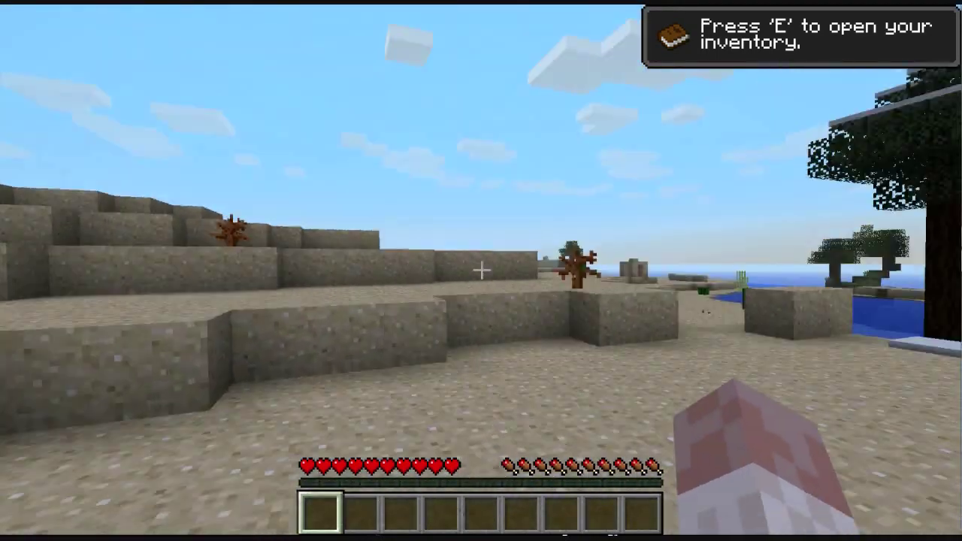
{"action": "key", "text": "w"}
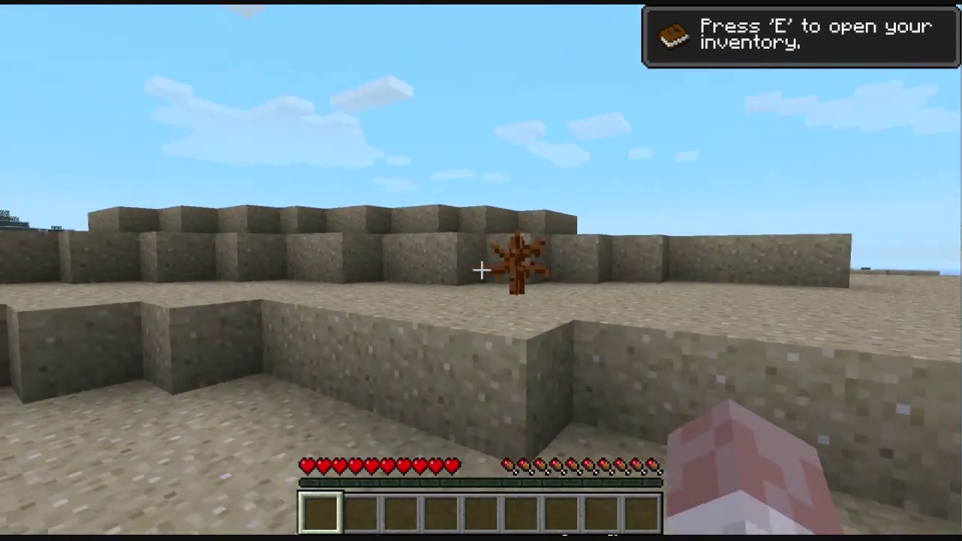
{"action": "key", "text": "w"}
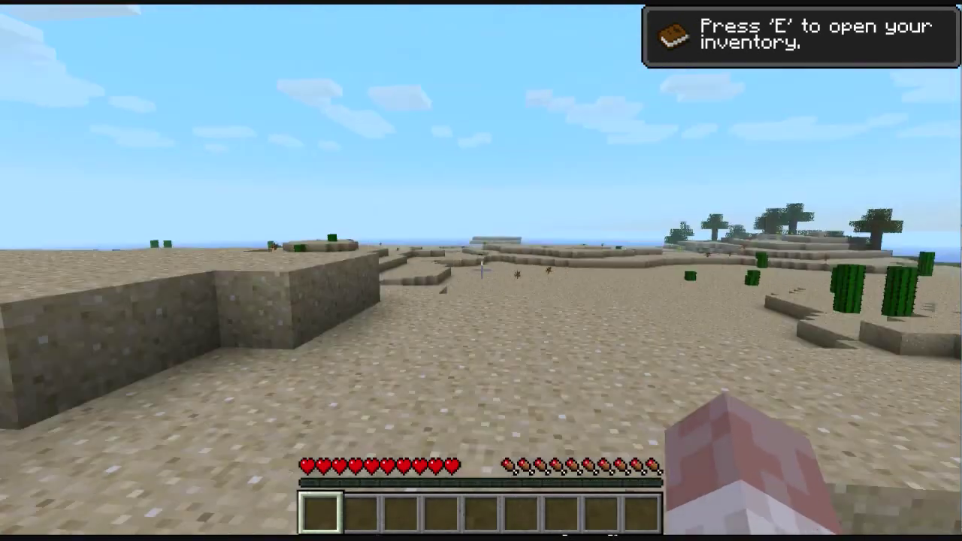
{"action": "key", "text": "Escape"}
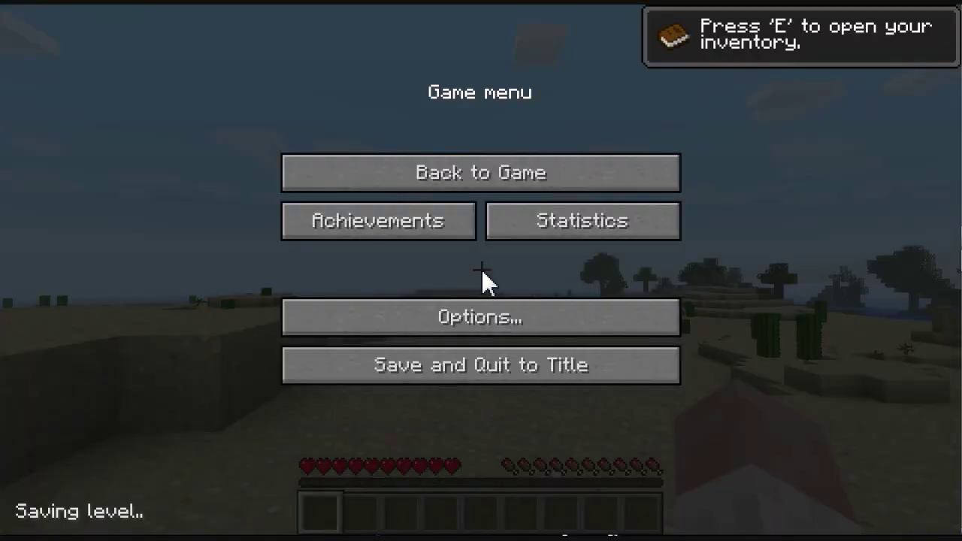
{"action": "left_click", "coordinate": [470, 369]}
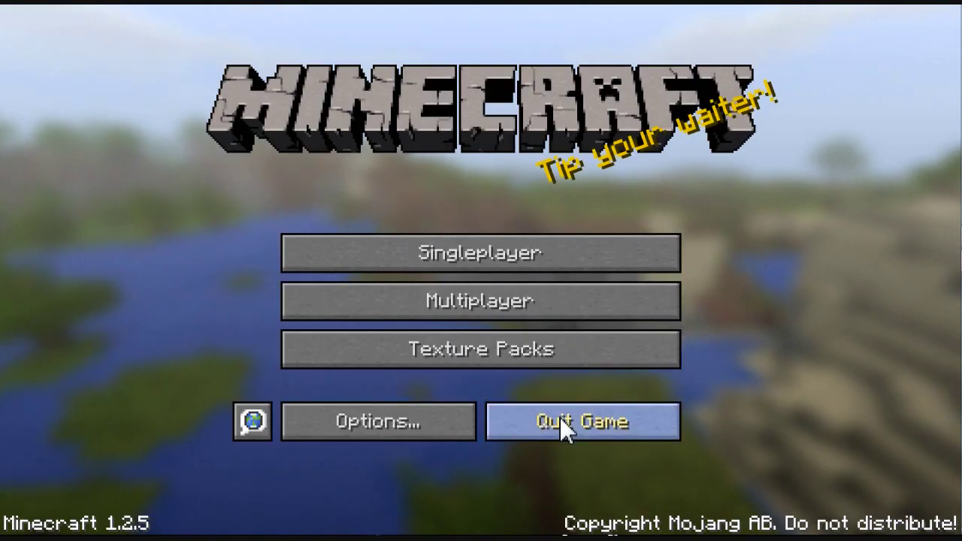
{"action": "left_click", "coordinate": [562, 419]}
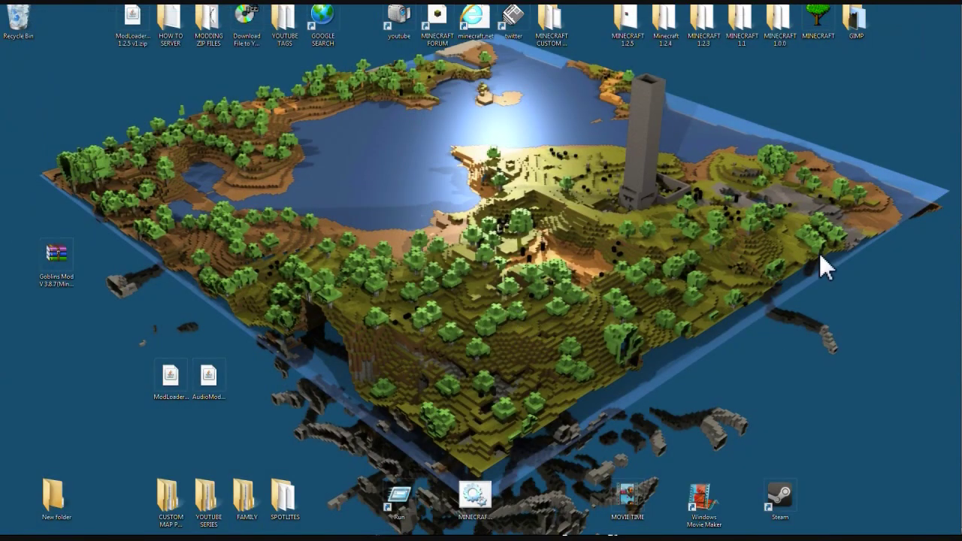
Open the .minecraft folder through %APPDATA%, close the Roaming window behind it and shift the folder window aside.
{"action": "left_click", "coordinate": [950, 12]}
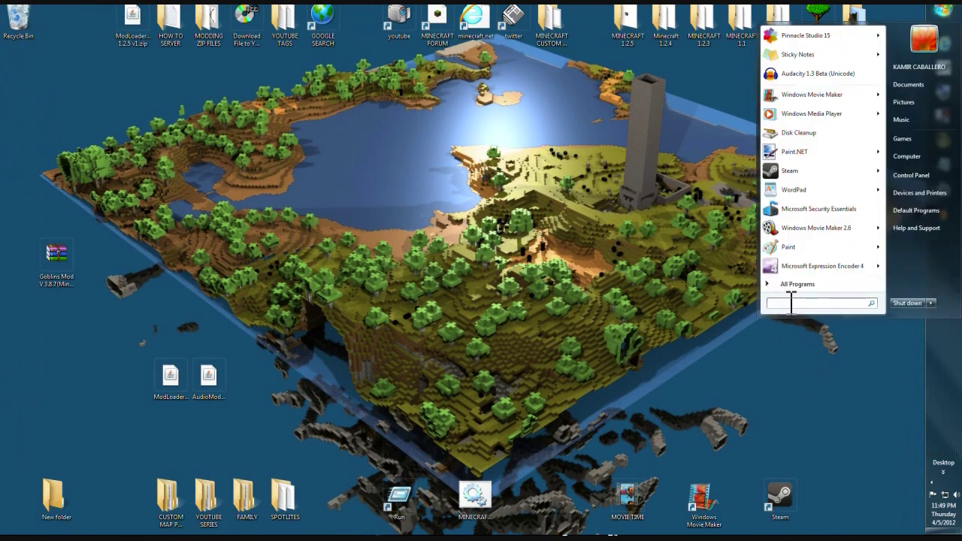
{"action": "type", "text": "%APPD"}
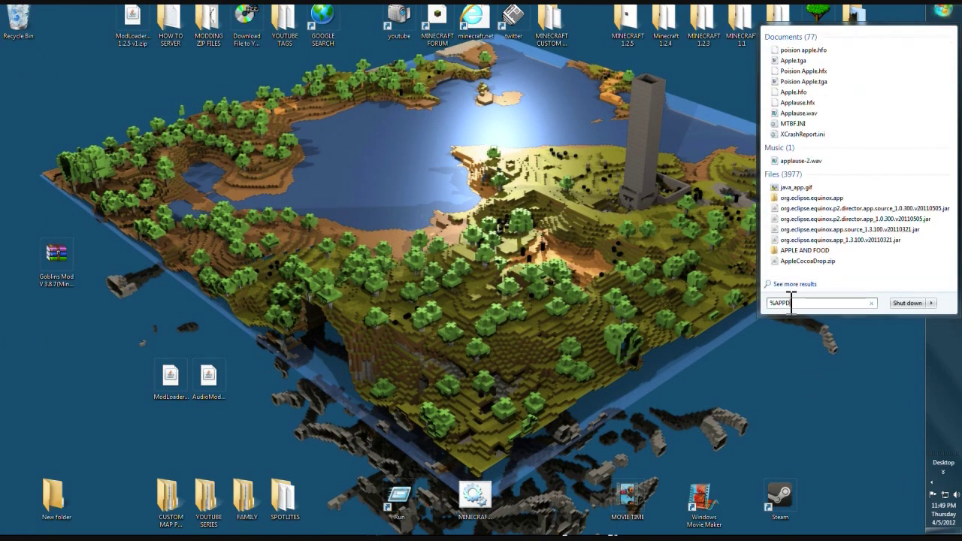
{"action": "type", "text": "ATA%"}
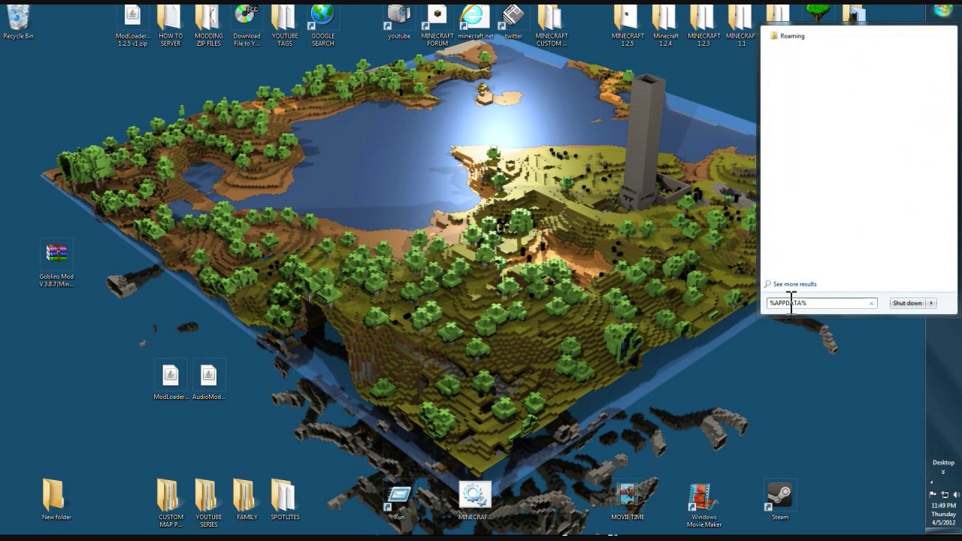
{"action": "left_click", "coordinate": [793, 36]}
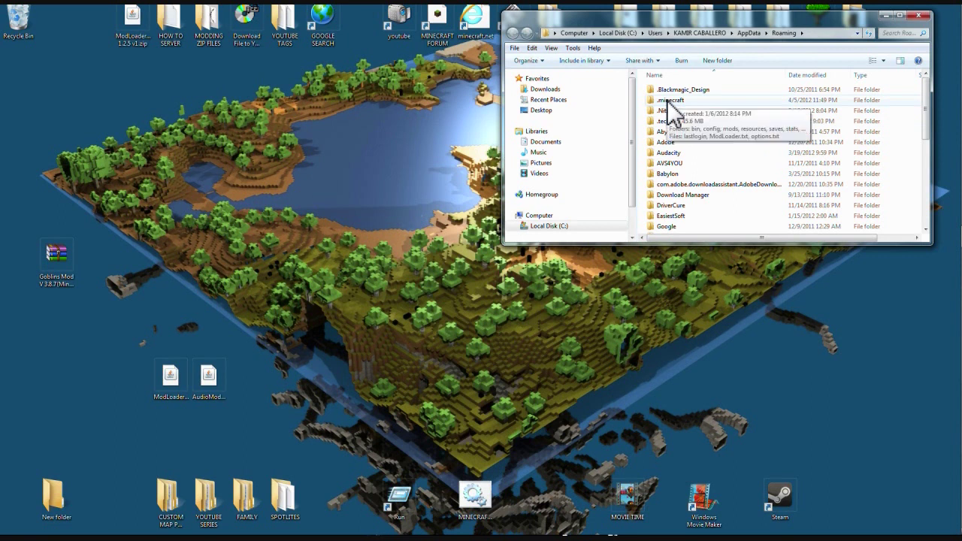
{"action": "double_click", "coordinate": [669, 105]}
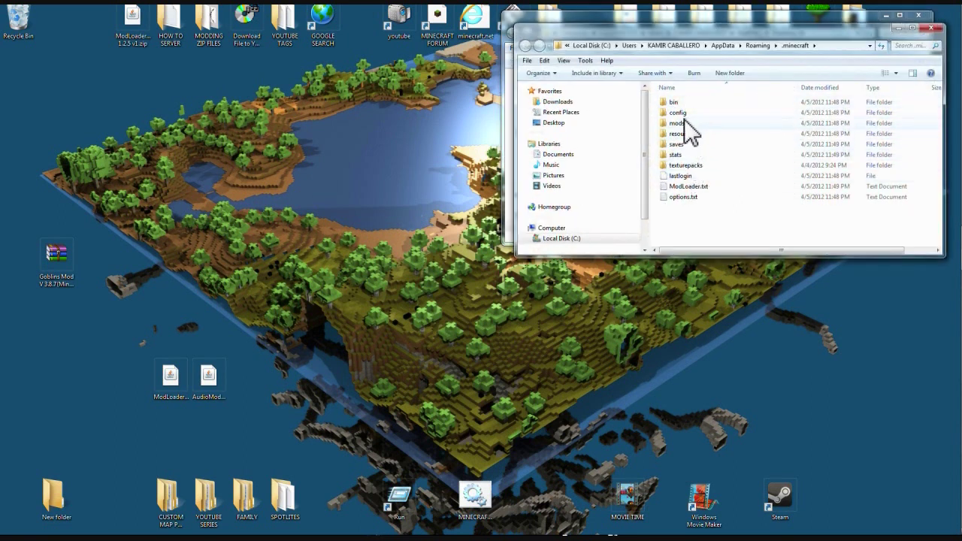
{"action": "left_click", "coordinate": [917, 15]}
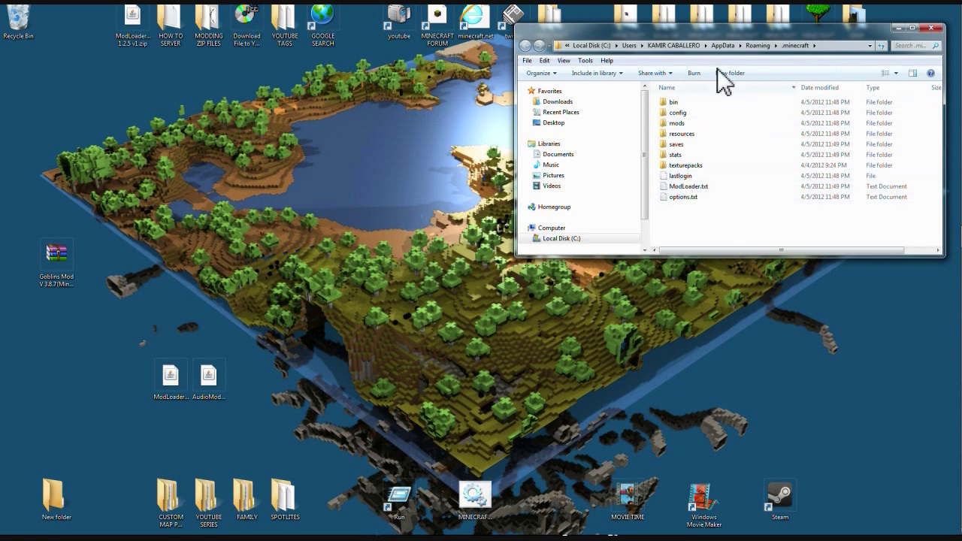
{"action": "left_click_drag", "start_coordinate": [744, 34], "coordinate": [676, 39]}
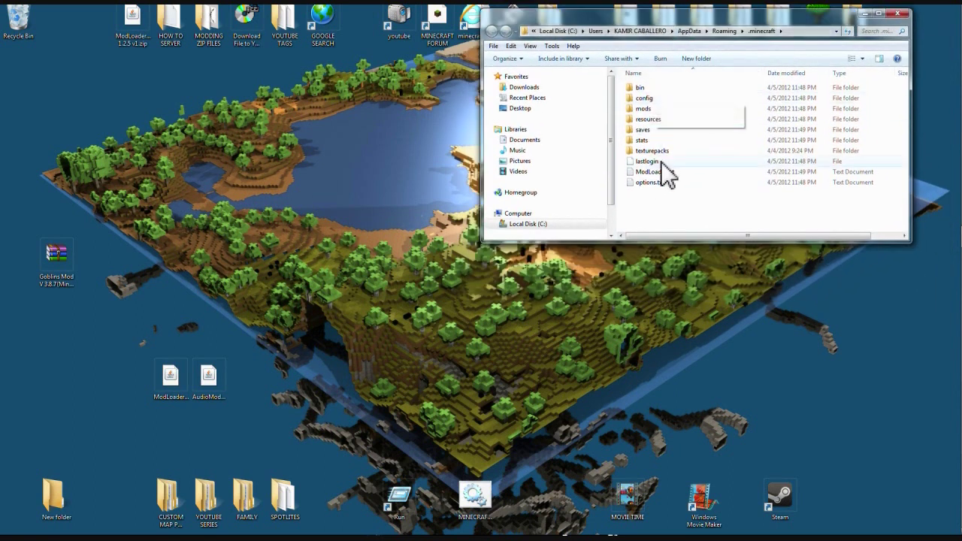
Open minecraft.jar from the bin folder in WinRAR, place its window below the .minecraft folder and close the bin window.
{"action": "double_click", "coordinate": [639, 88]}
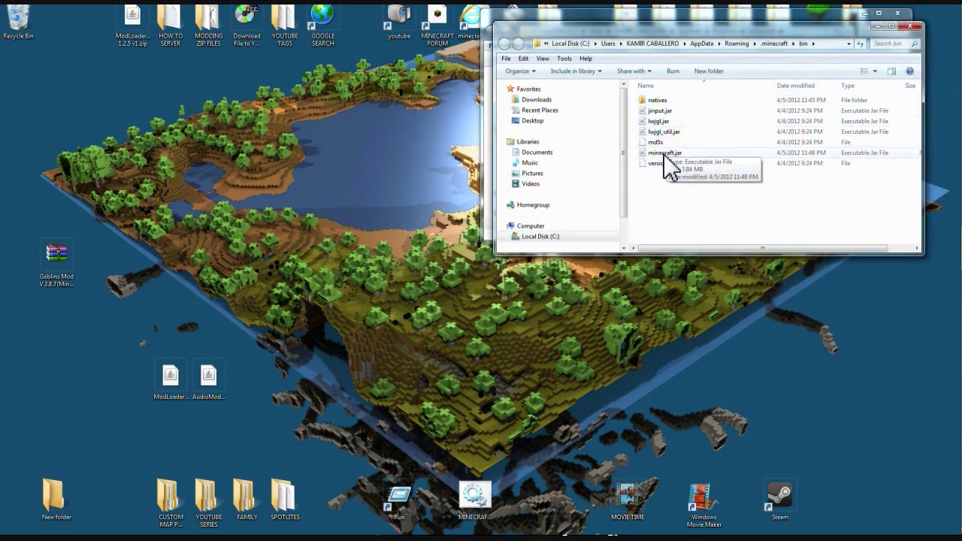
{"action": "right_click", "coordinate": [665, 165]}
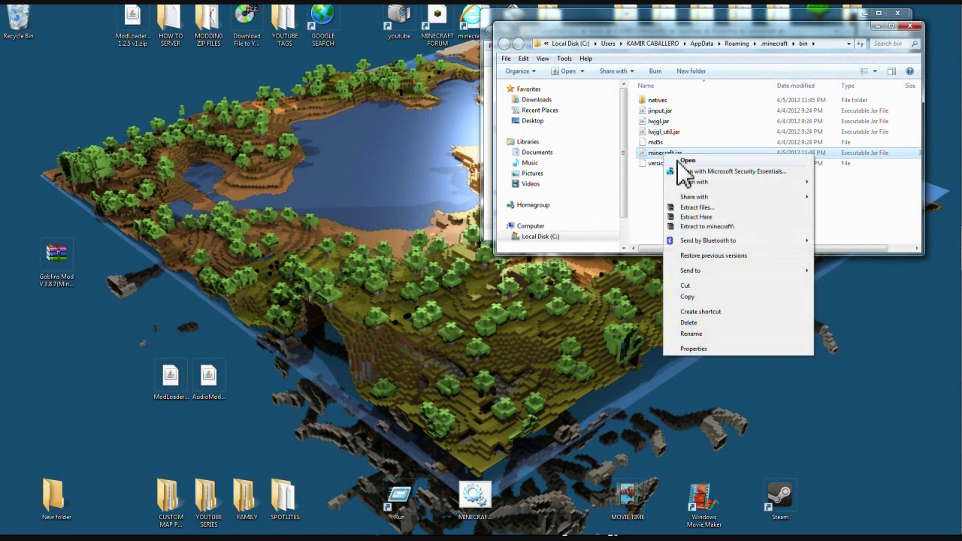
{"action": "mouse_move", "coordinate": [723, 184]}
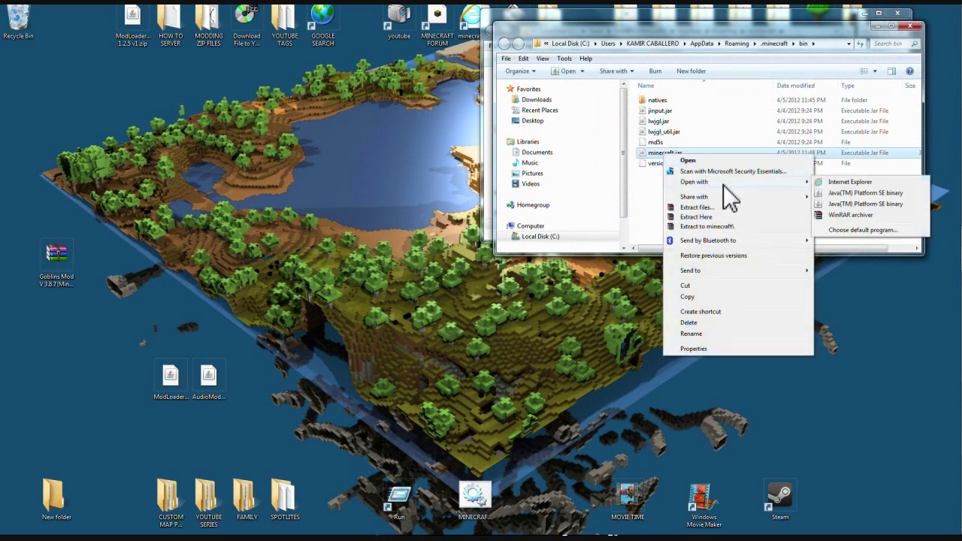
{"action": "left_click", "coordinate": [835, 217]}
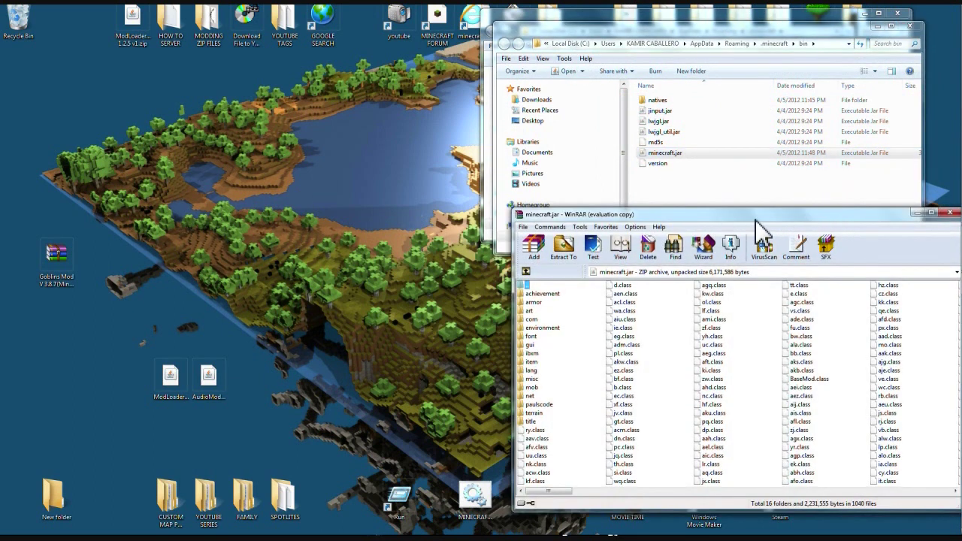
{"action": "left_click", "coordinate": [789, 377]}
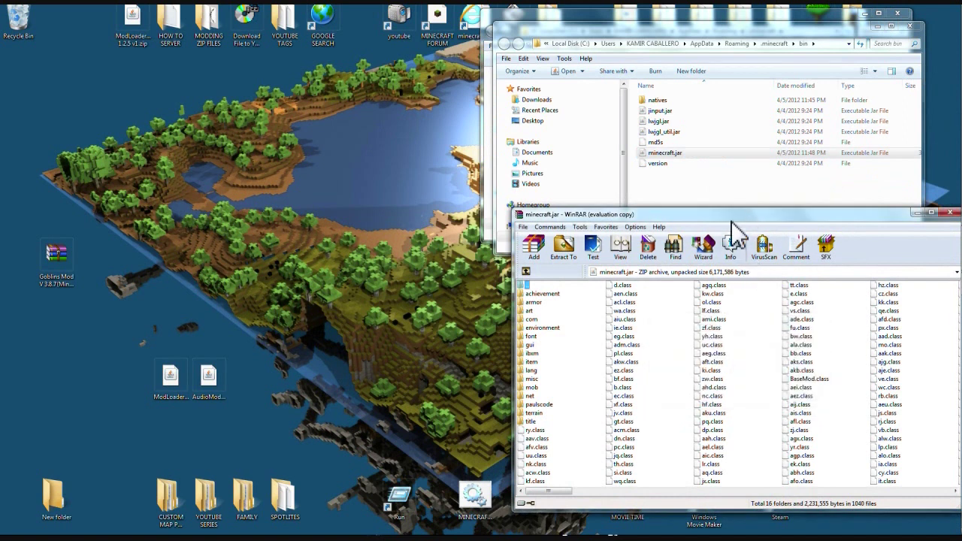
{"action": "left_click_drag", "start_coordinate": [730, 220], "coordinate": [674, 241]}
{"action": "left_click", "coordinate": [909, 26]}
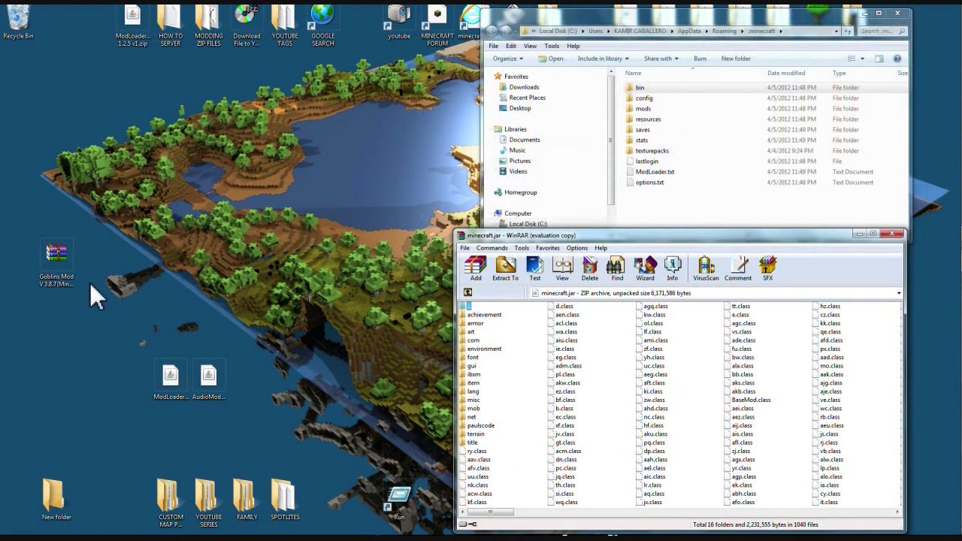
Open the Goblins Mod V 3.8.7 archive in WinRAR, dismiss the licence reminder and arrange its window beside minecraft.jar.
{"action": "left_click_drag", "start_coordinate": [59, 267], "coordinate": [113, 221]}
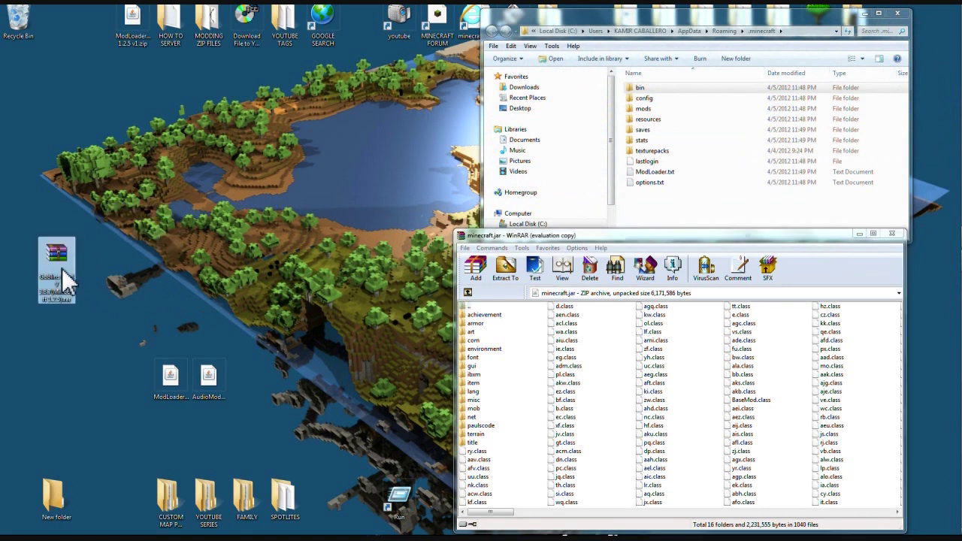
{"action": "left_click_drag", "start_coordinate": [59, 276], "coordinate": [178, 179]}
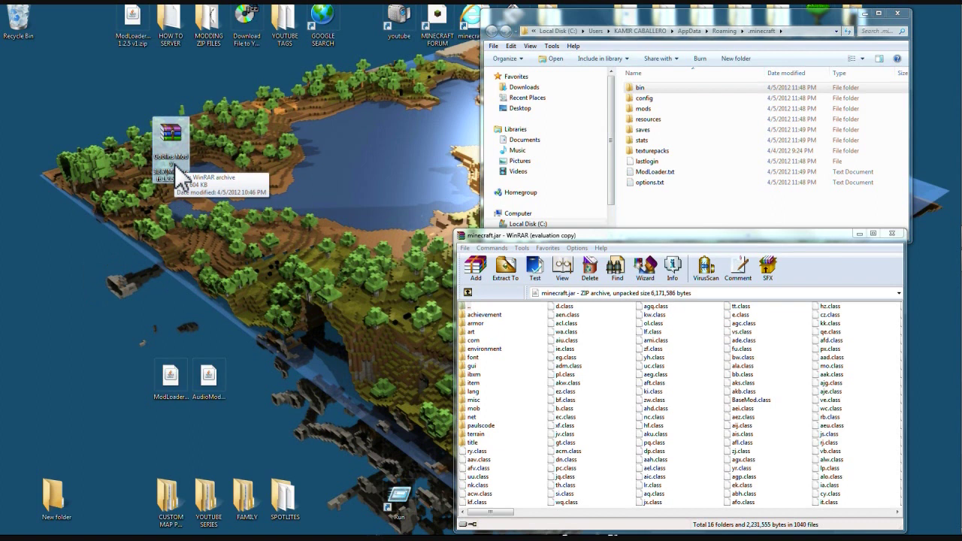
{"action": "right_click", "coordinate": [175, 164]}
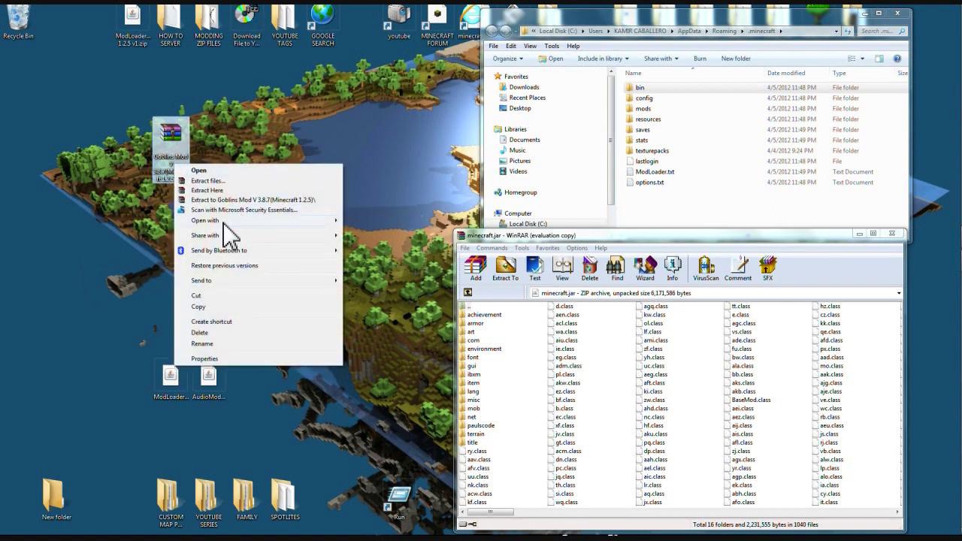
{"action": "mouse_move", "coordinate": [229, 223]}
{"action": "left_click", "coordinate": [400, 230]}
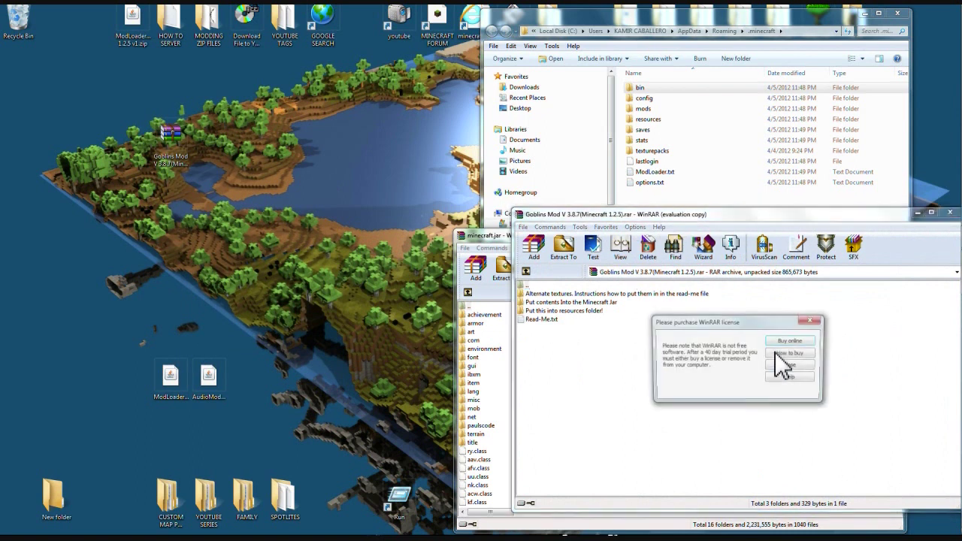
{"action": "left_click", "coordinate": [785, 366]}
{"action": "left_click_drag", "start_coordinate": [725, 212], "coordinate": [256, 98]}
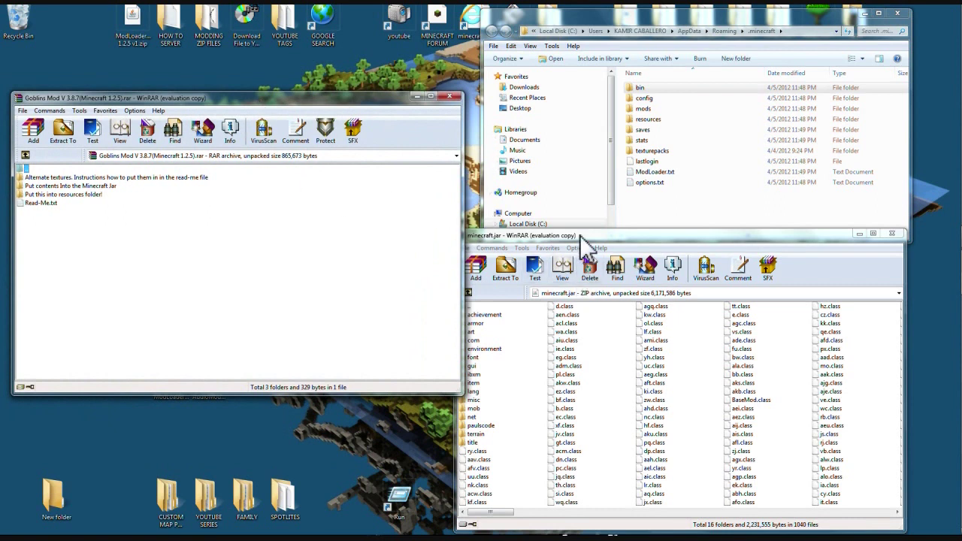
{"action": "left_click_drag", "start_coordinate": [587, 235], "coordinate": [601, 228]}
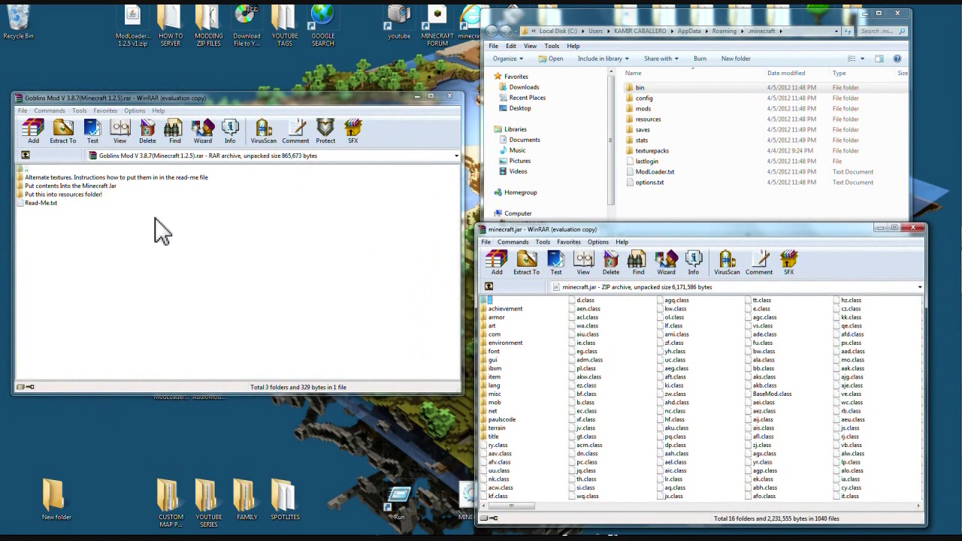
Look into the mod archive's alternate textures folder, return to its root and select the "Put contents Into the Minecraft Jar" folder.
{"action": "left_click", "coordinate": [60, 178]}
{"action": "double_click", "coordinate": [60, 178]}
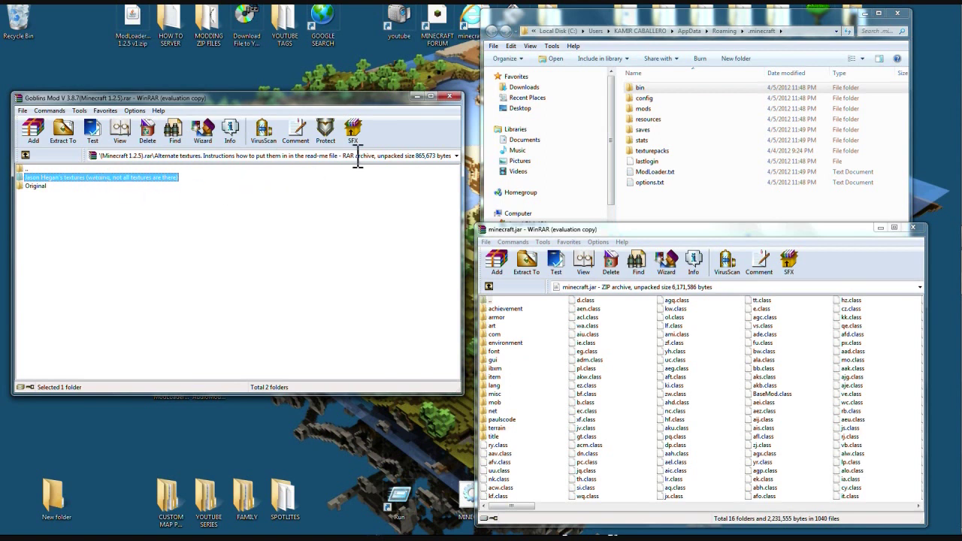
{"action": "left_click", "coordinate": [24, 155]}
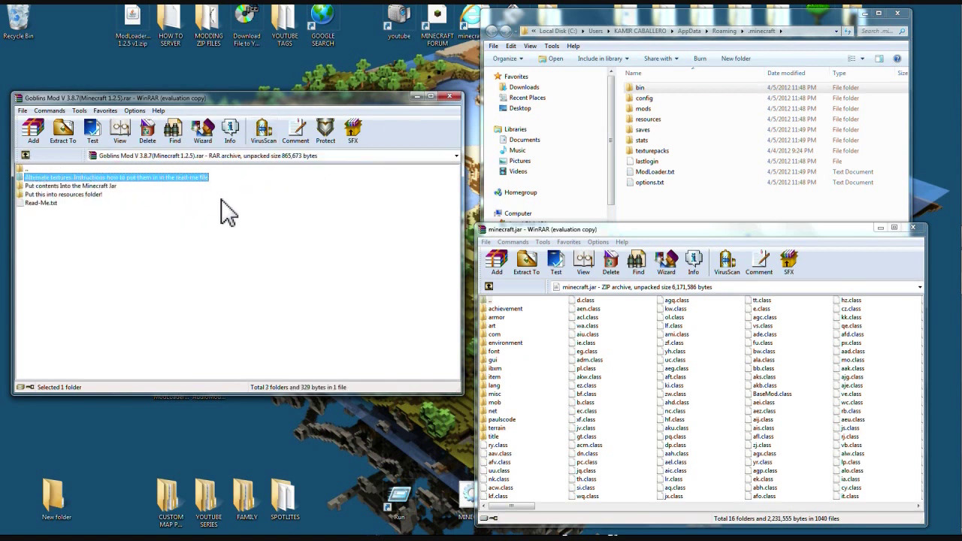
{"action": "left_click", "coordinate": [34, 187]}
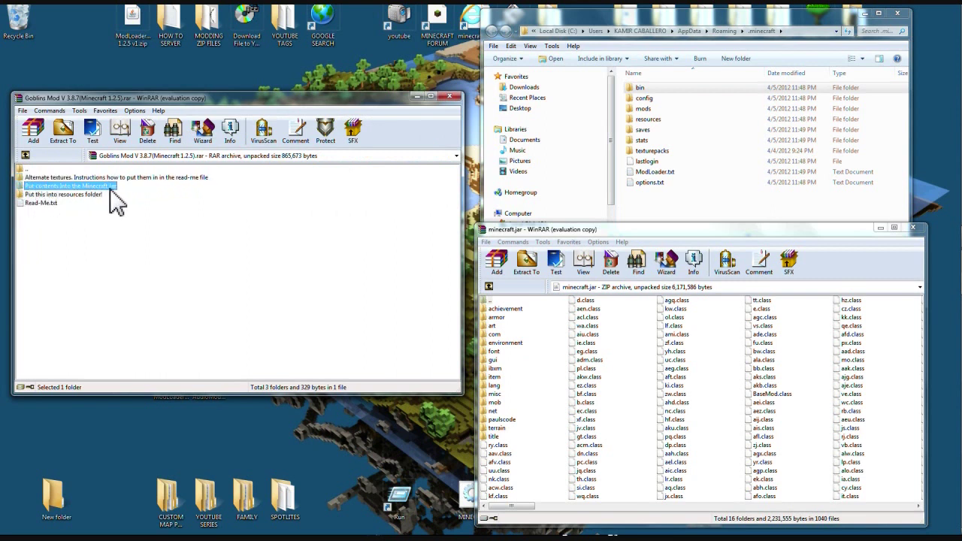
Add everything inside the mod archive's "Put contents Into the Minecraft Jar" folder to minecraft.jar, keeping the default archiving options.
{"action": "double_click", "coordinate": [63, 186]}
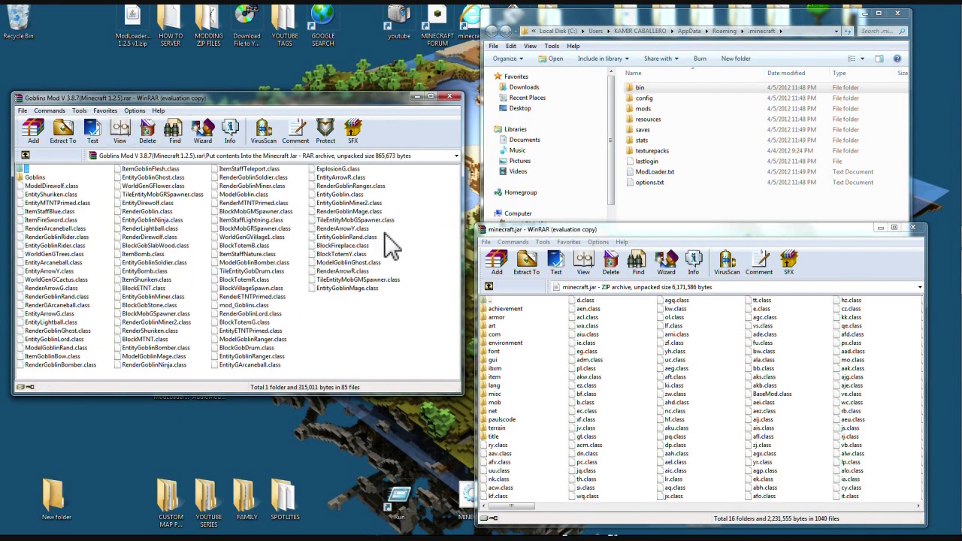
{"action": "left_click", "coordinate": [155, 247]}
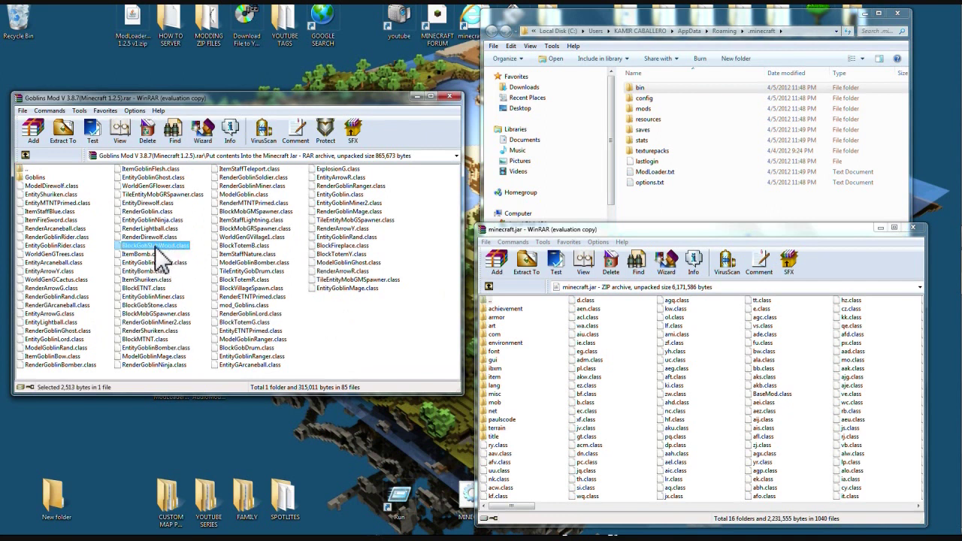
{"action": "right_click", "coordinate": [157, 248]}
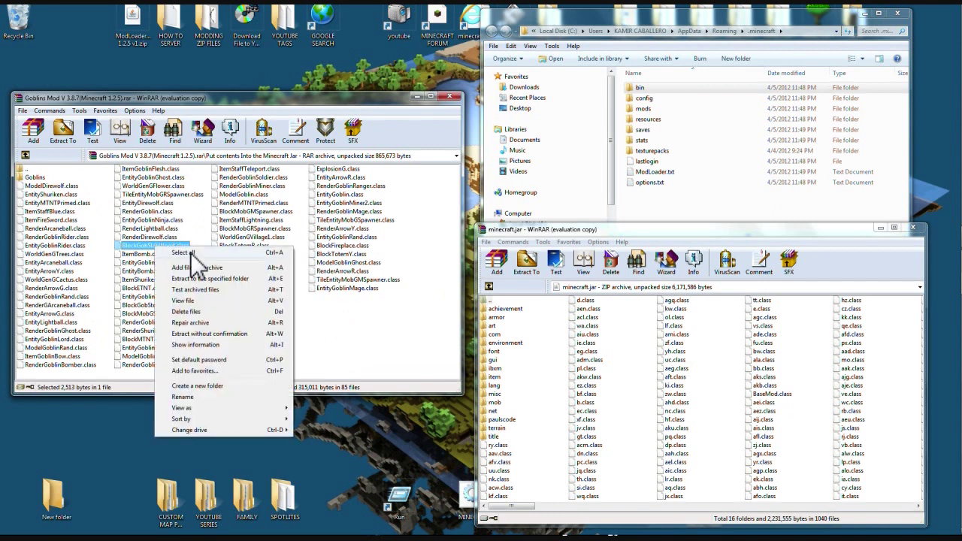
{"action": "left_click", "coordinate": [192, 254]}
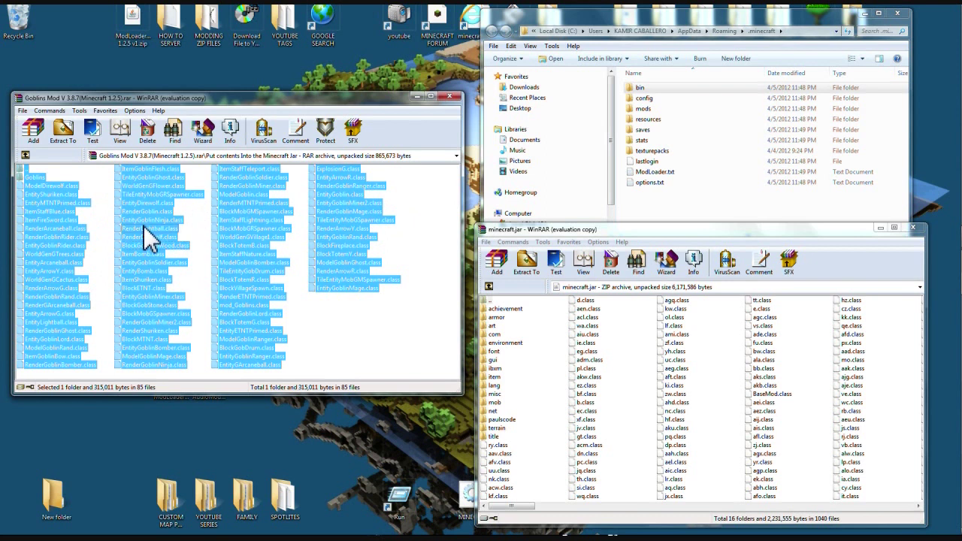
{"action": "left_click_drag", "start_coordinate": [143, 225], "coordinate": [729, 398]}
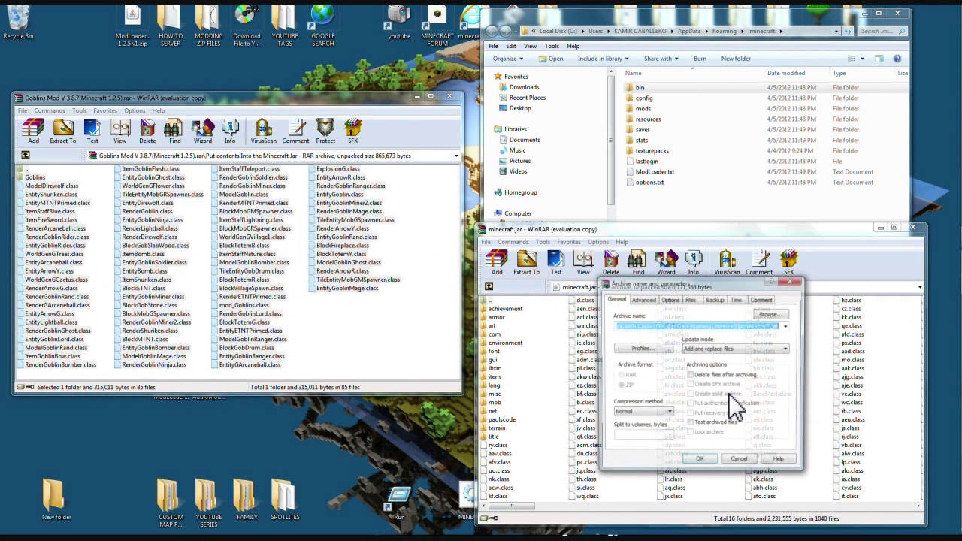
{"action": "left_click", "coordinate": [703, 461]}
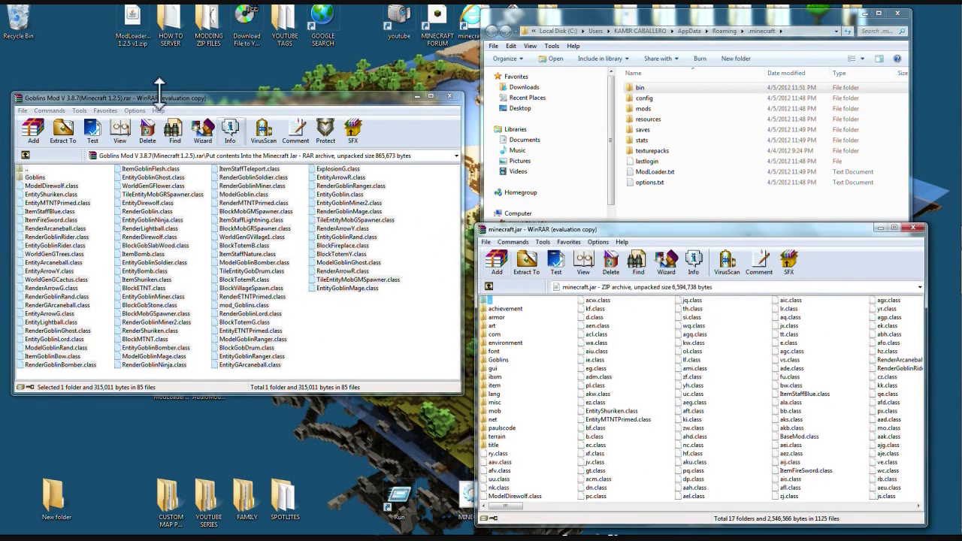
Copy the mod folder from the archive's "Put this into resources folder!" folder into .minecraft's resources folder, merging it with the existing one.
{"action": "left_click", "coordinate": [26, 155]}
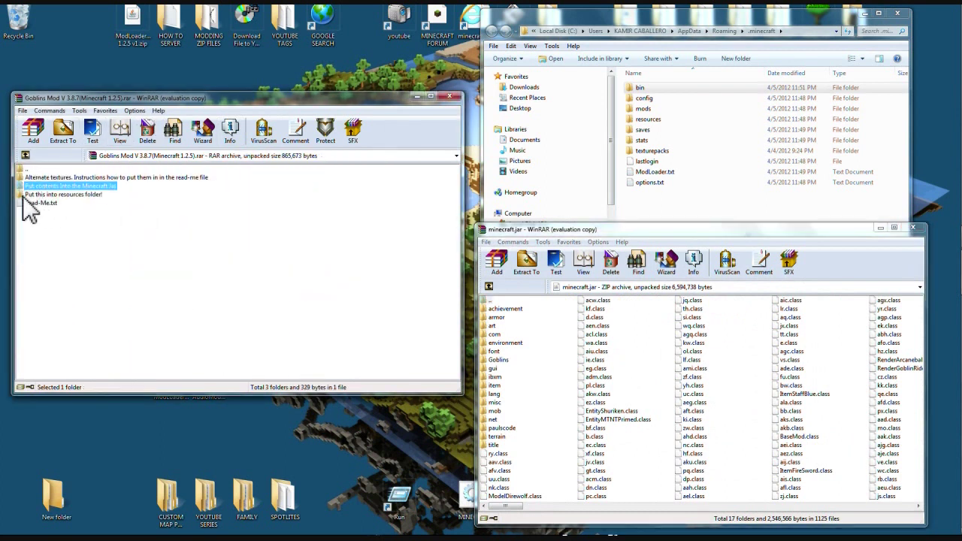
{"action": "double_click", "coordinate": [83, 194]}
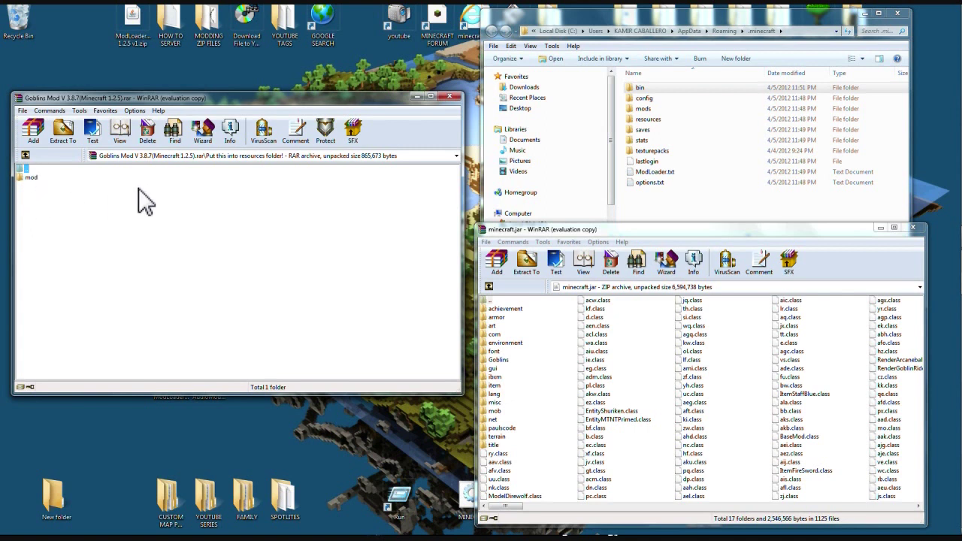
{"action": "double_click", "coordinate": [651, 122]}
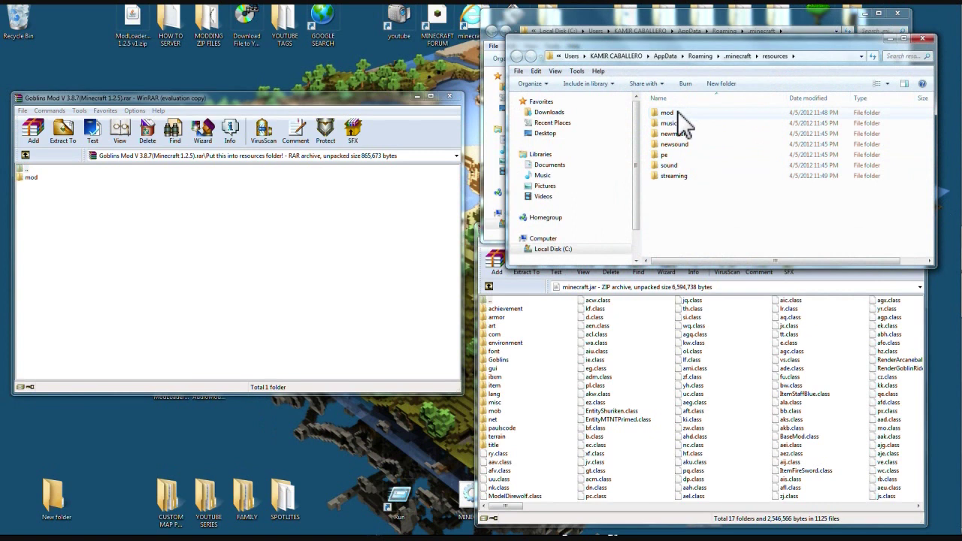
{"action": "left_click", "coordinate": [29, 178]}
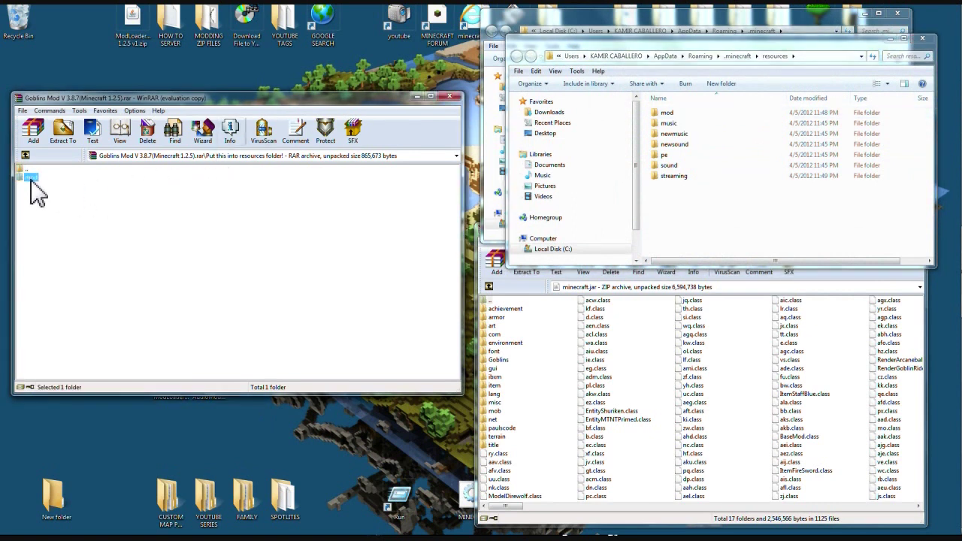
{"action": "left_click_drag", "start_coordinate": [31, 180], "coordinate": [680, 215]}
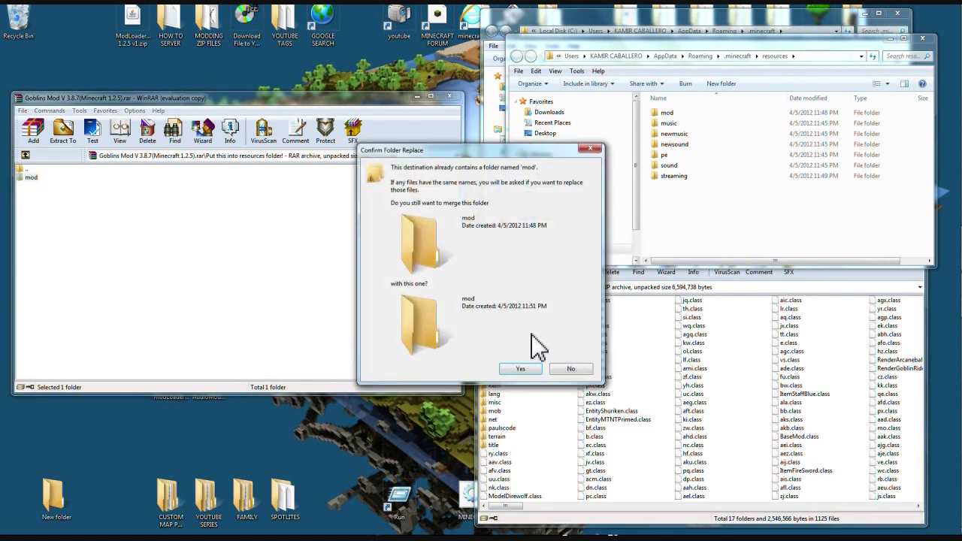
{"action": "left_click", "coordinate": [522, 370]}
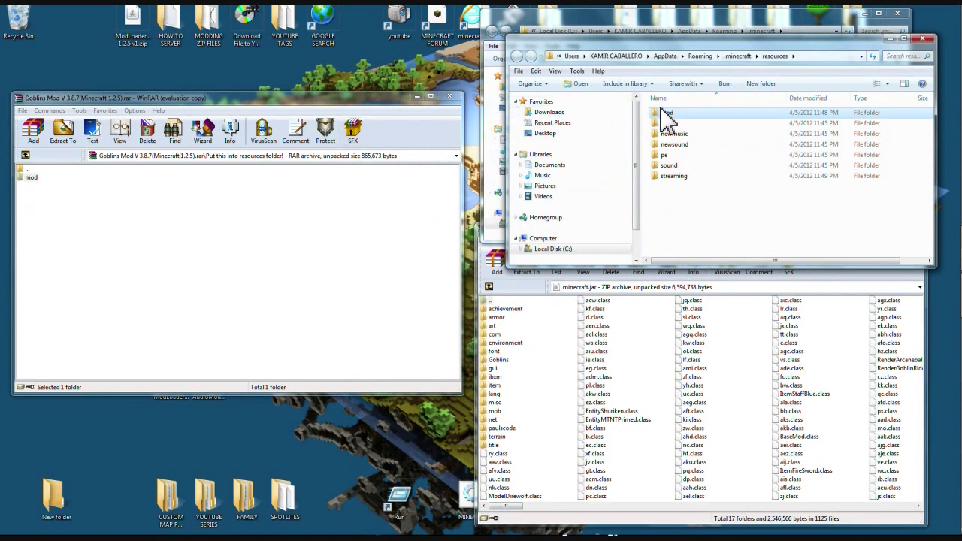
Add the Goblins folder from the first alternate textures set in the mod archive to minecraft.jar, keeping the default archiving options.
{"action": "left_click", "coordinate": [28, 170]}
{"action": "left_click", "coordinate": [24, 156]}
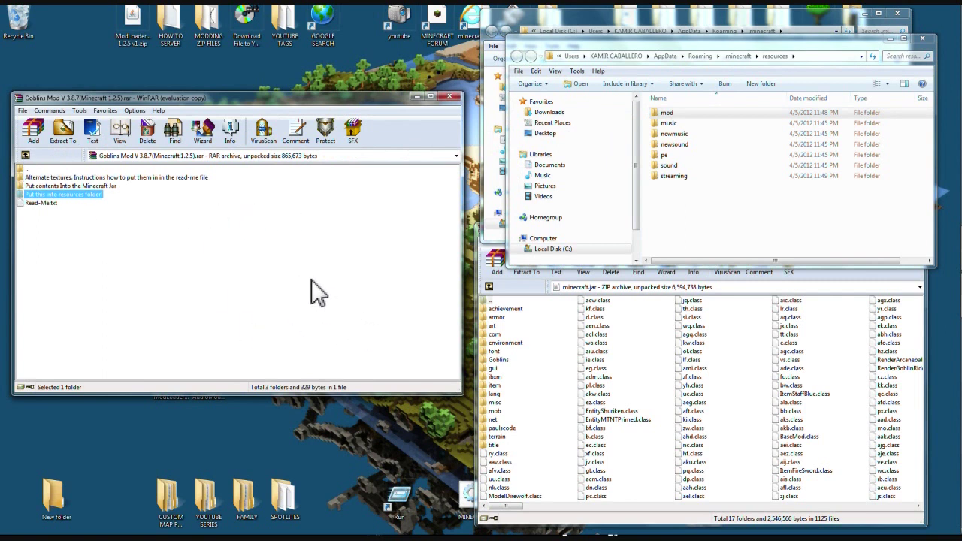
{"action": "double_click", "coordinate": [69, 178]}
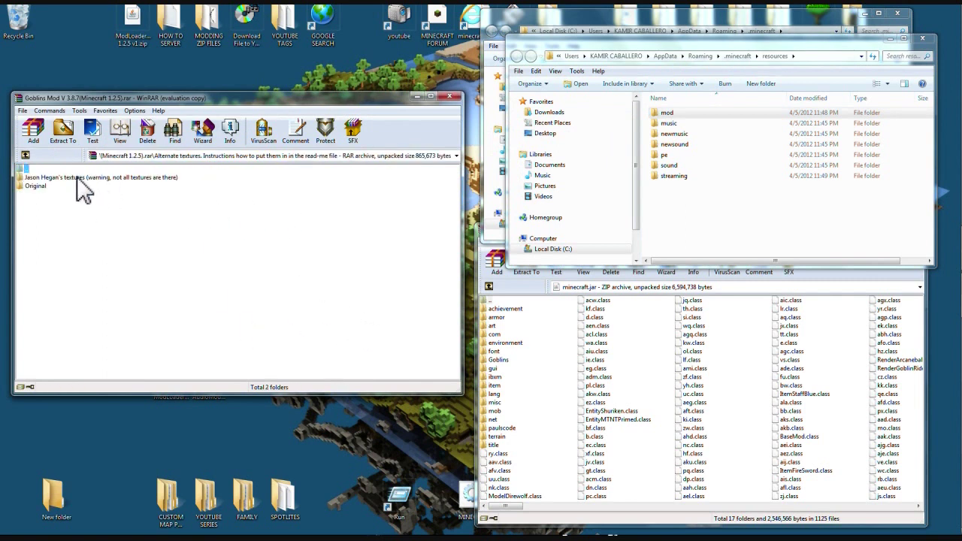
{"action": "double_click", "coordinate": [74, 177]}
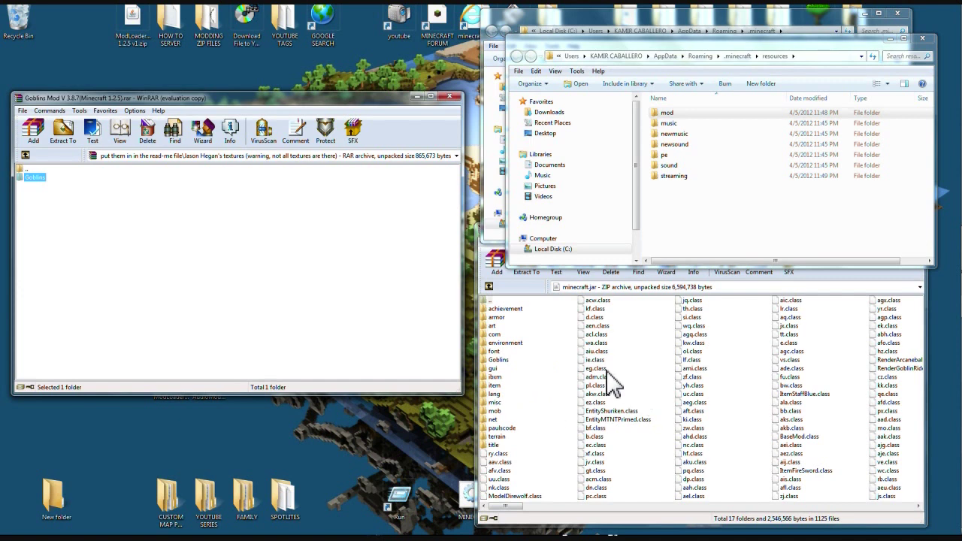
{"action": "left_click", "coordinate": [496, 361]}
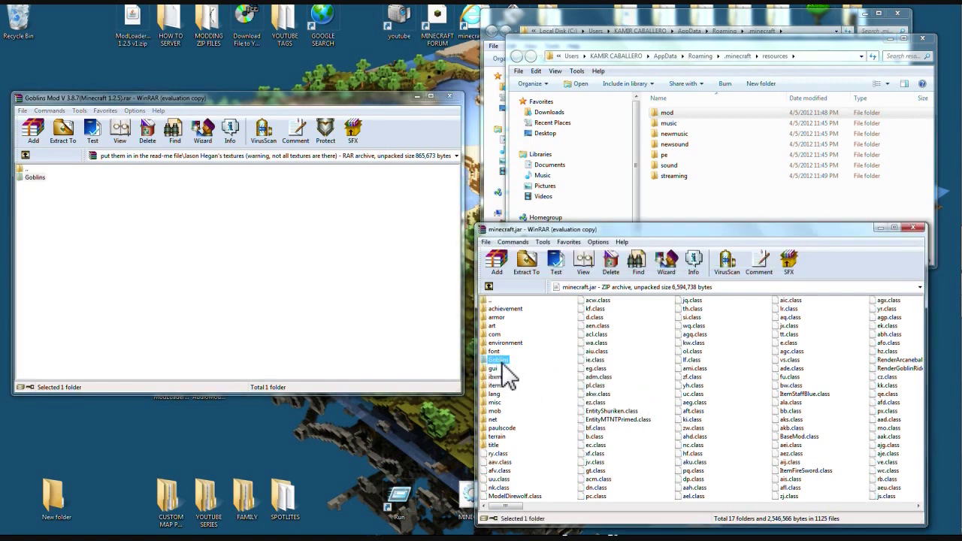
{"action": "left_click", "coordinate": [35, 178]}
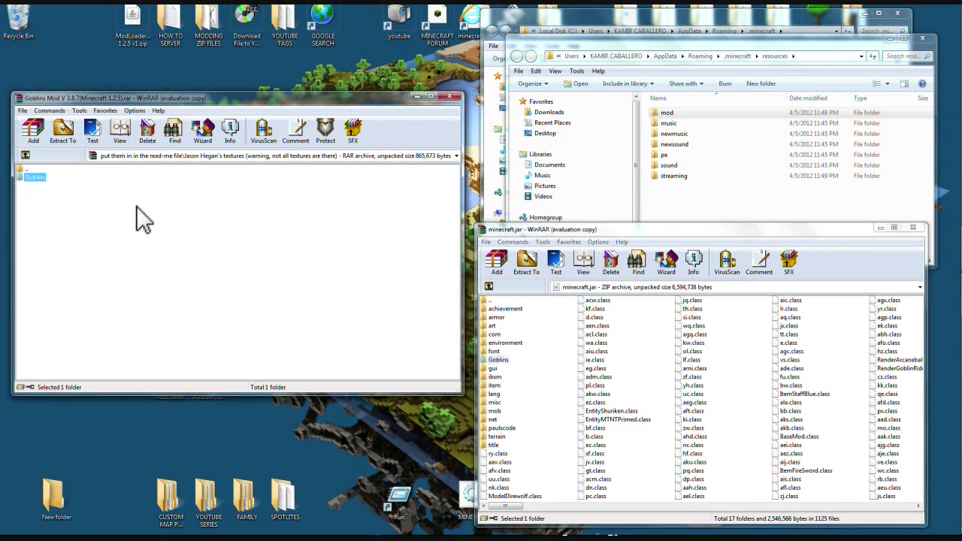
{"action": "left_click", "coordinate": [35, 225]}
{"action": "left_click", "coordinate": [30, 179]}
{"action": "left_click_drag", "start_coordinate": [38, 180], "coordinate": [752, 395]}
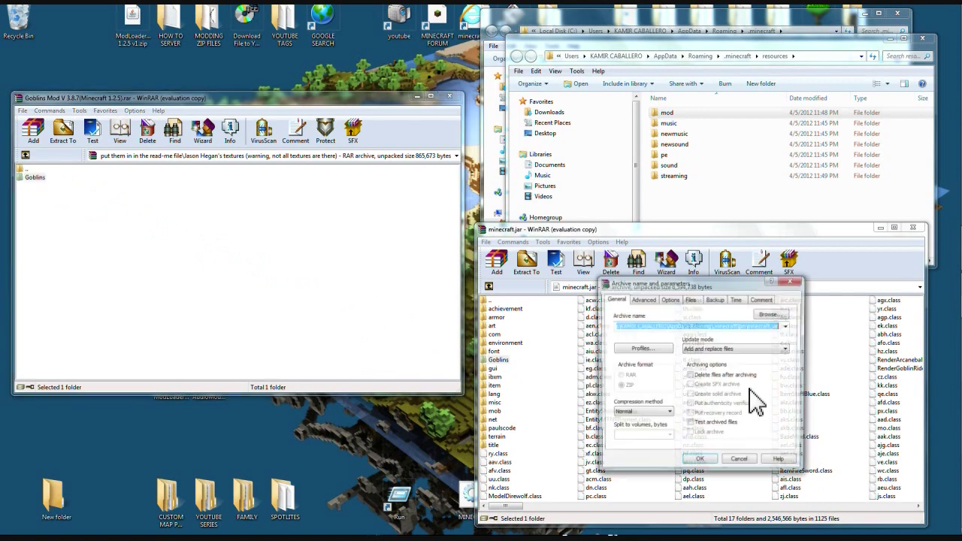
{"action": "left_click", "coordinate": [703, 460]}
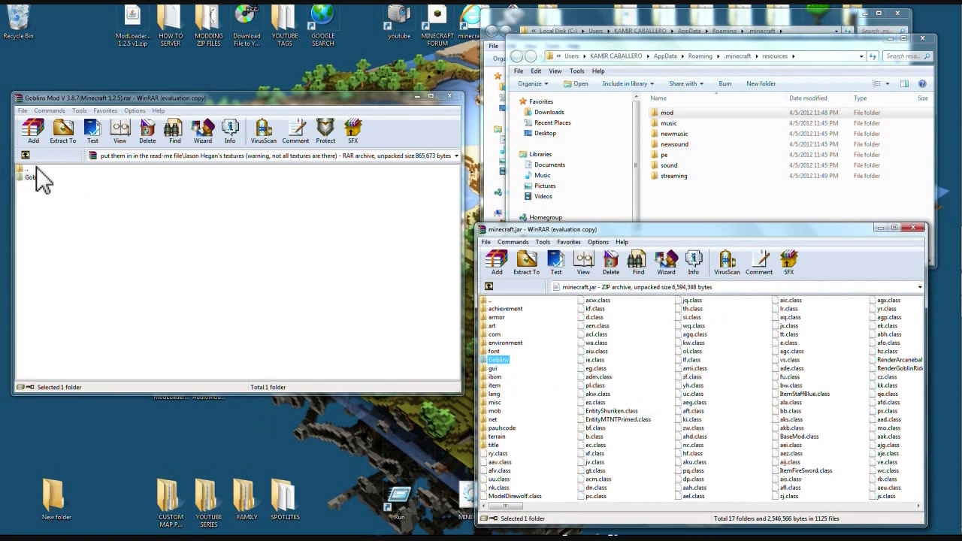
Close the Goblins Mod archive, minecraft.jar and the resources and .minecraft folder windows.
{"action": "left_click", "coordinate": [447, 98]}
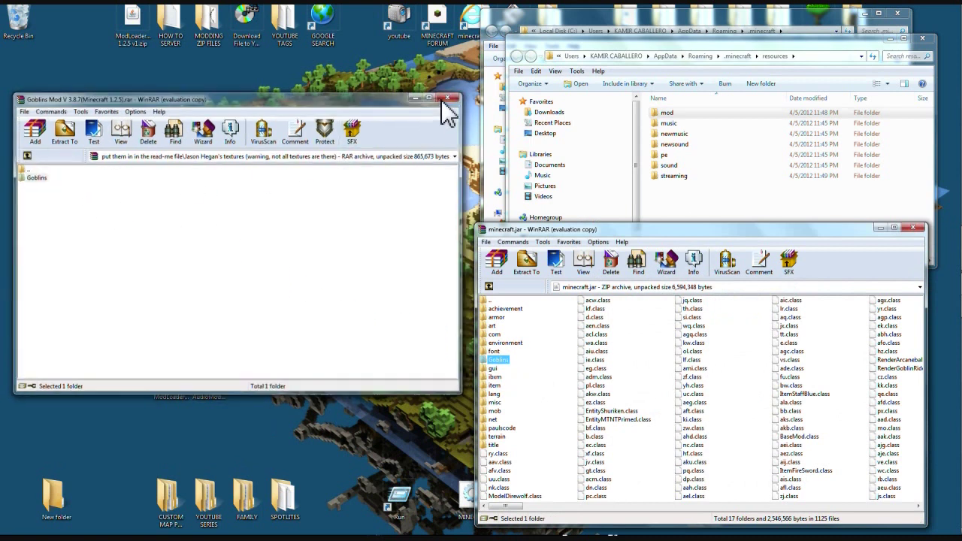
{"action": "left_click_drag", "start_coordinate": [185, 153], "coordinate": [143, 382]}
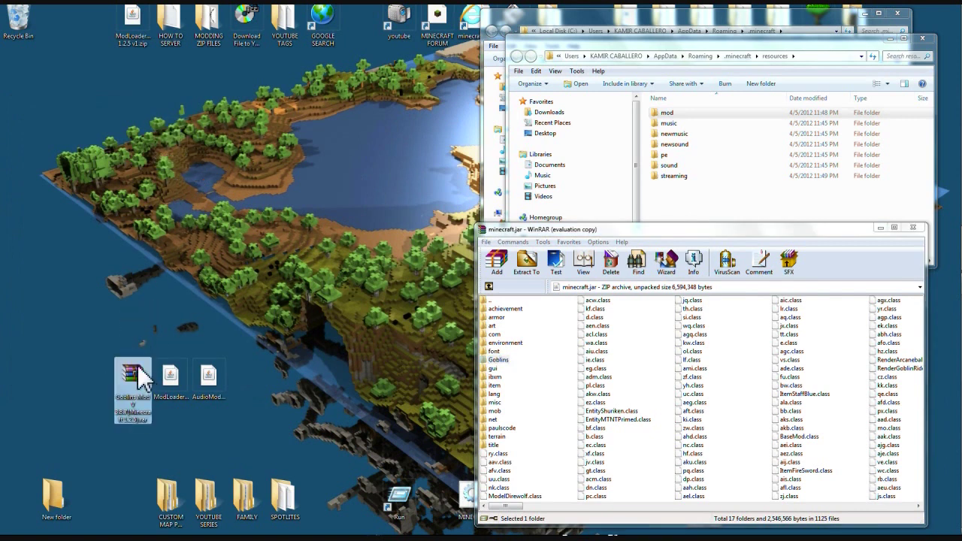
{"action": "left_click", "coordinate": [912, 227]}
{"action": "left_click", "coordinate": [922, 38]}
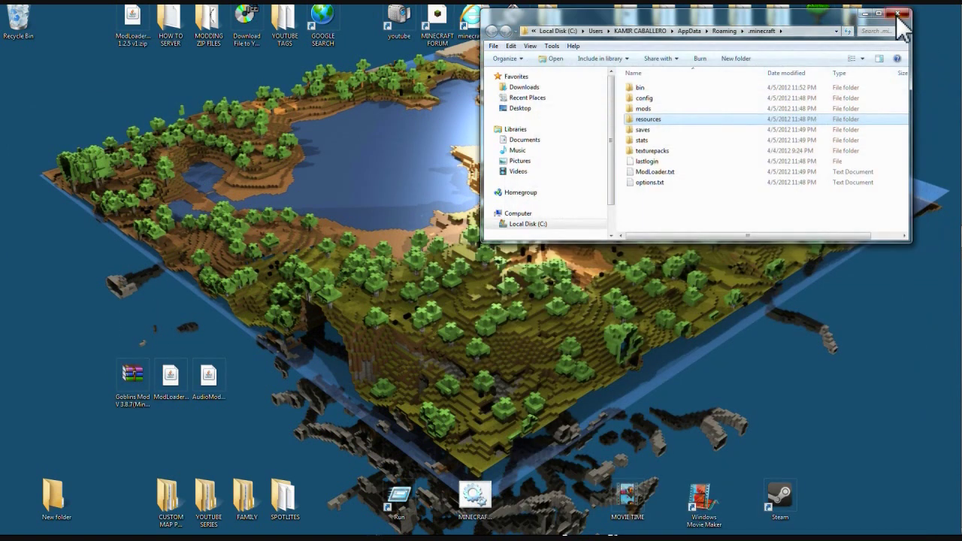
{"action": "left_click", "coordinate": [898, 14]}
Start Minecraft from the desktop, maximize the launcher and log in with the remembered account.
{"action": "double_click", "coordinate": [472, 502]}
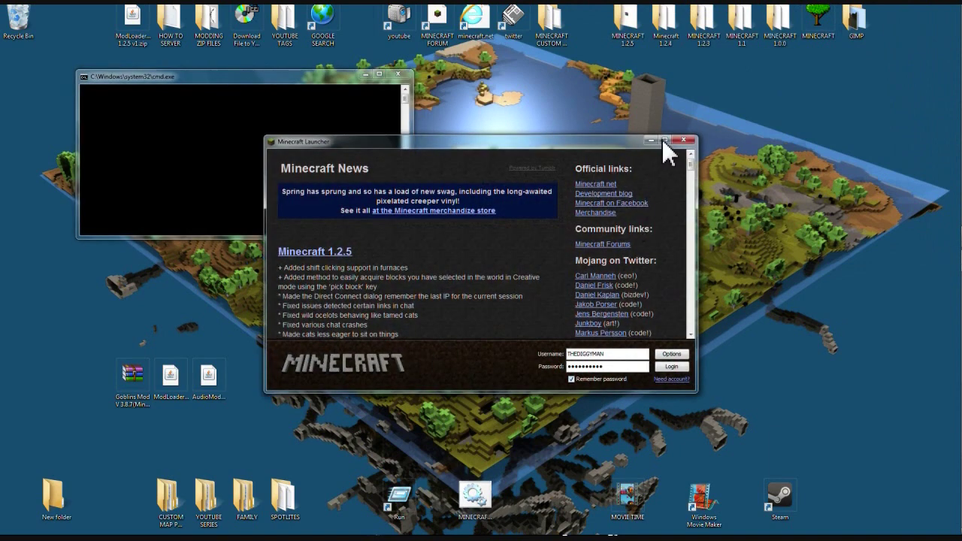
{"action": "left_click", "coordinate": [664, 141]}
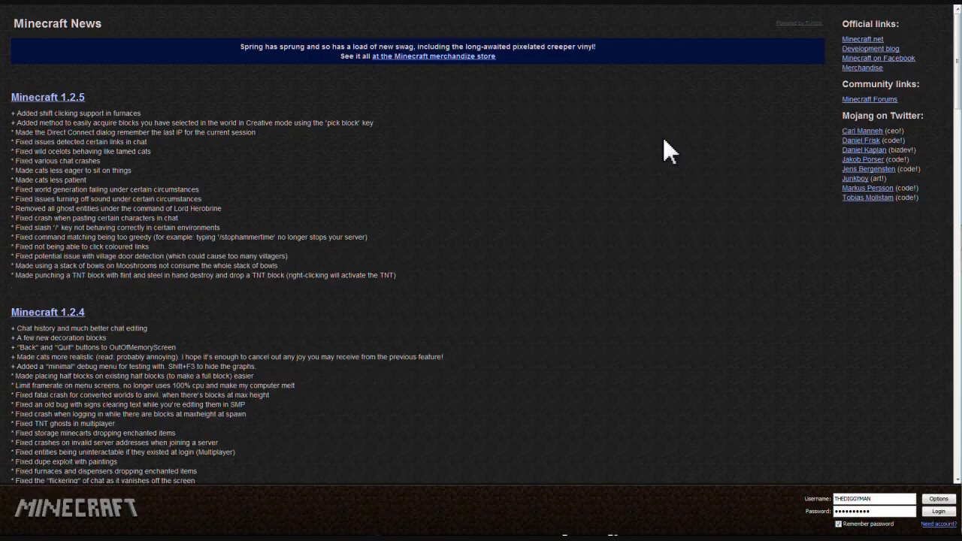
{"action": "left_click", "coordinate": [937, 511]}
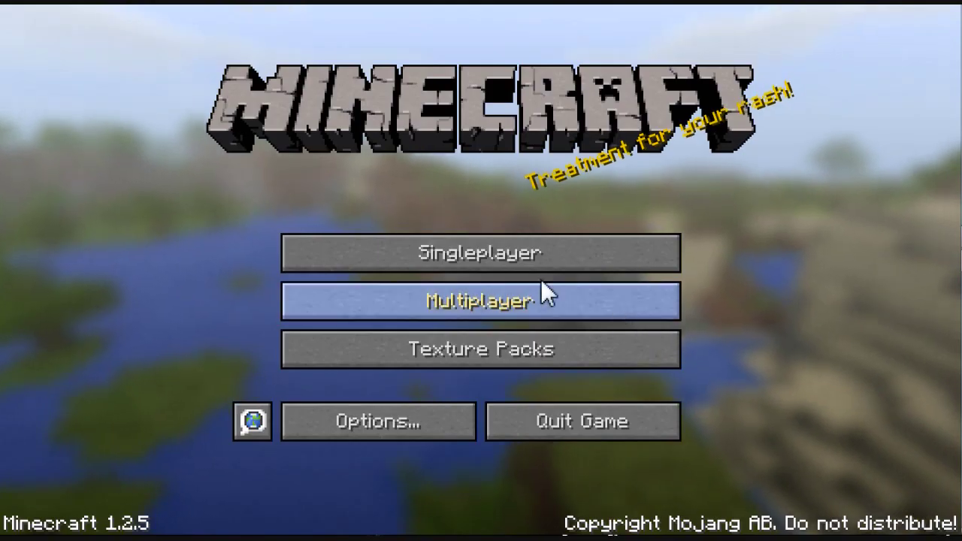
Create a new singleplayer world with the default name New World and the game mode set to Creative.
{"action": "left_click", "coordinate": [499, 264]}
{"action": "left_click", "coordinate": [560, 444]}
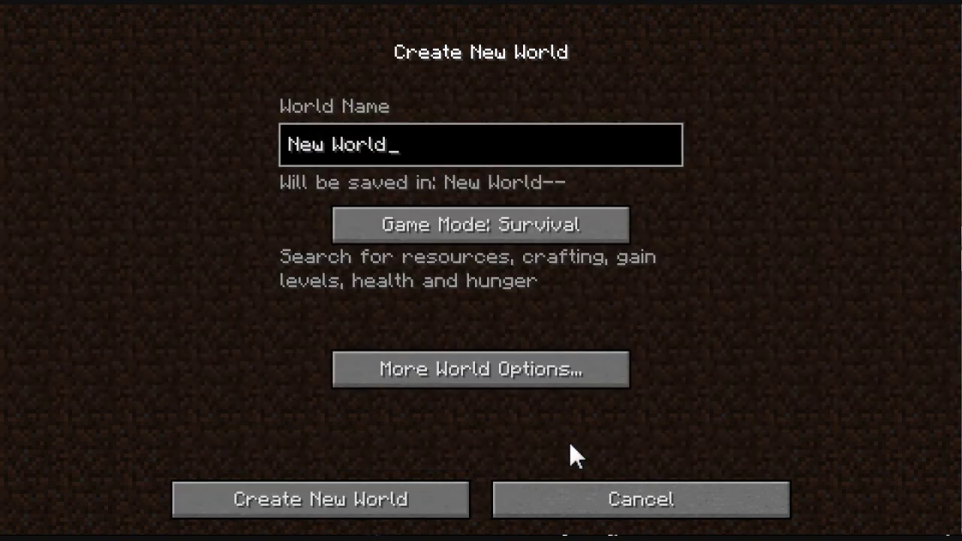
{"action": "left_click", "coordinate": [492, 231]}
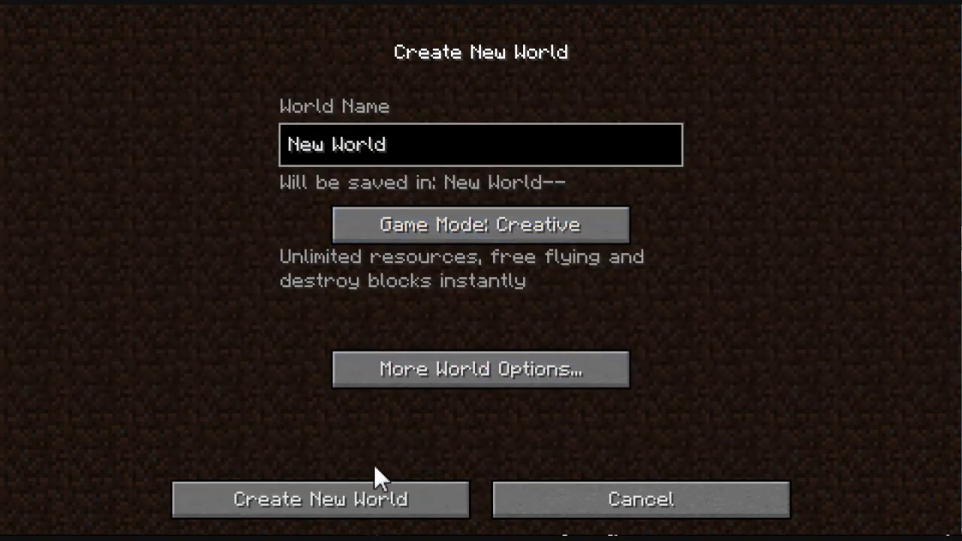
{"action": "left_click", "coordinate": [331, 515]}
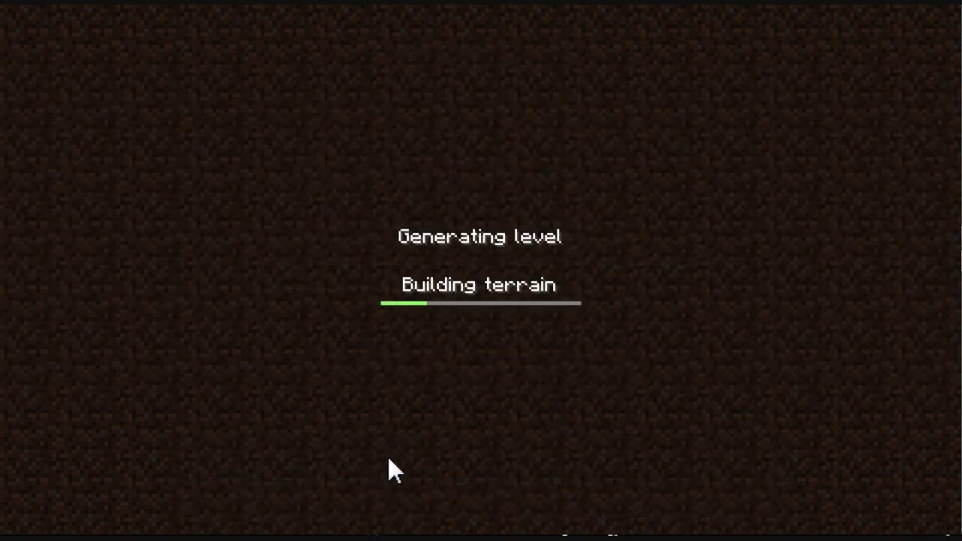